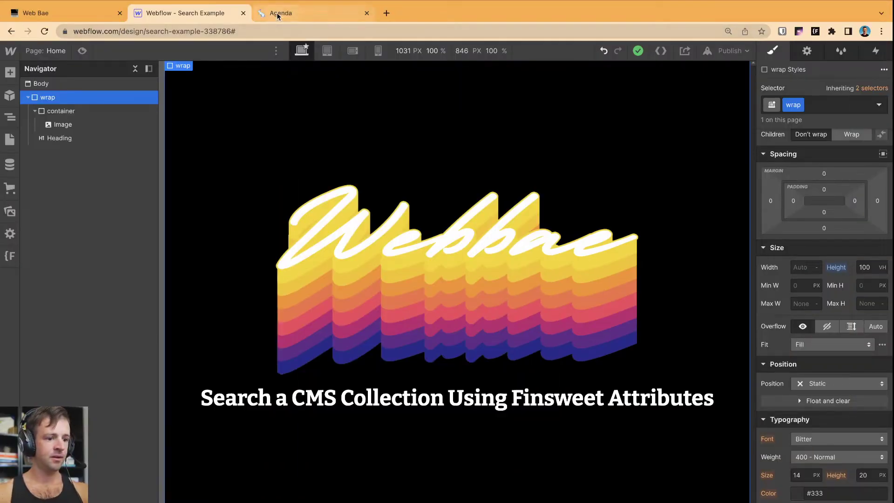
# Show the Notion agenda and highlight its three tutorial steps, from project setup to search tuning
pyautogui.click(280, 15)
pyautogui.tripleClick(400, 232)
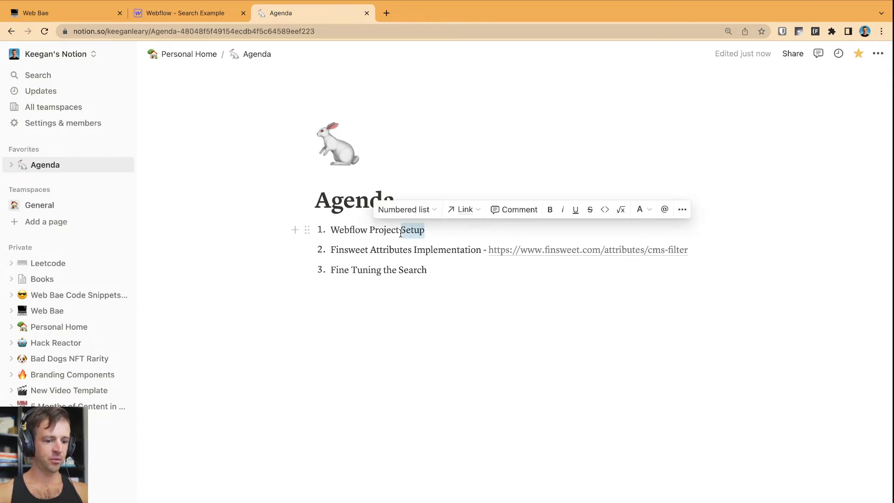
pyautogui.doubleClick(404, 247)
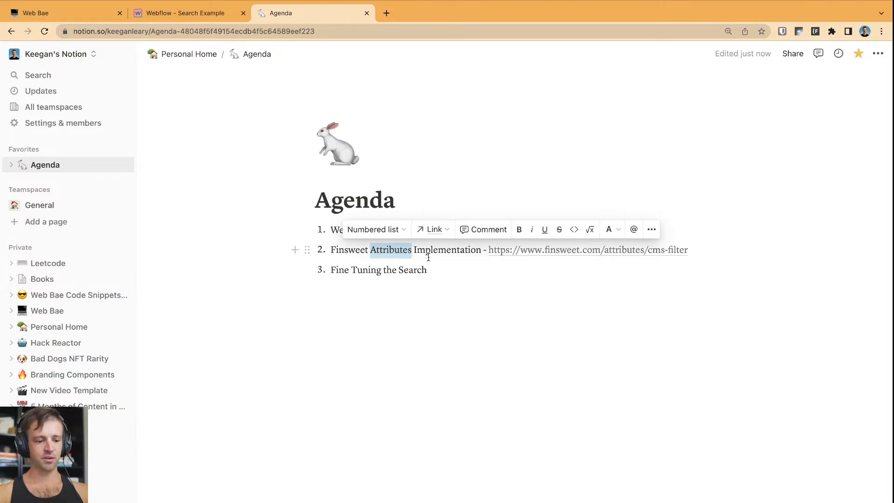
pyautogui.doubleClick(425, 270)
pyautogui.click(482, 272)
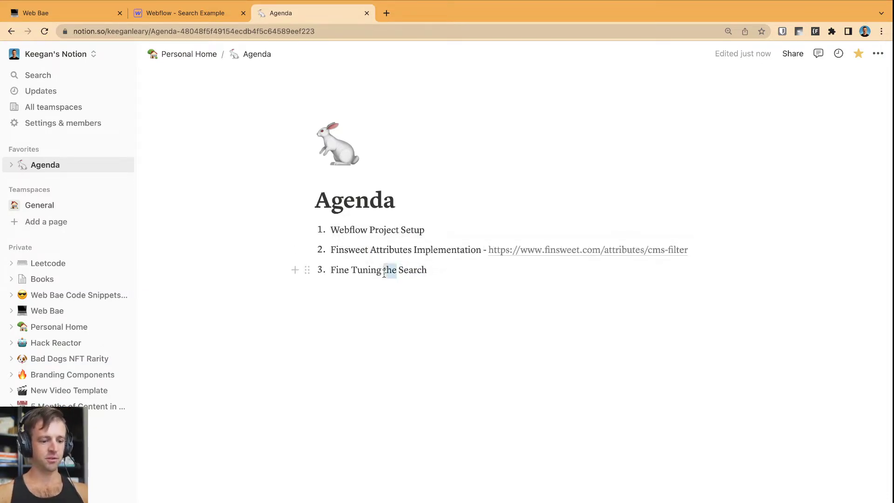
pyautogui.moveTo(385, 273); pyautogui.dragTo(445, 277)
pyautogui.click(446, 278)
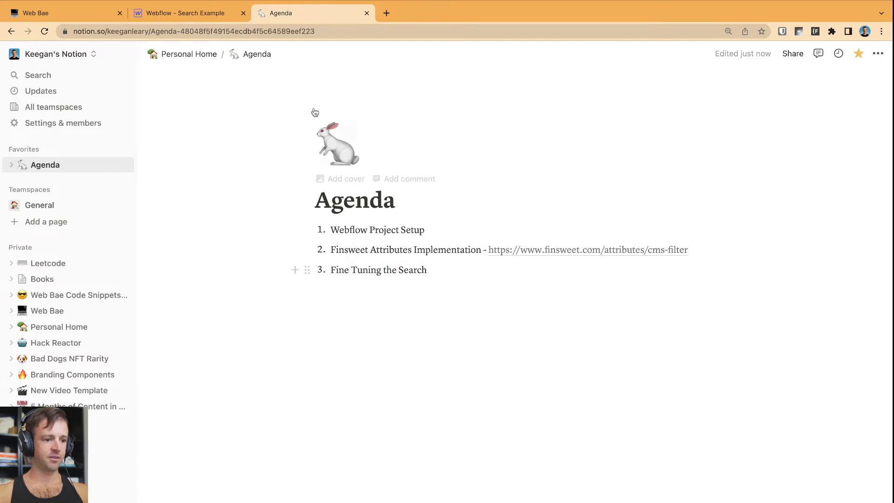
# In the Webflow CMS panel, start a new collection from the Blog Posts template
pyautogui.click(187, 18)
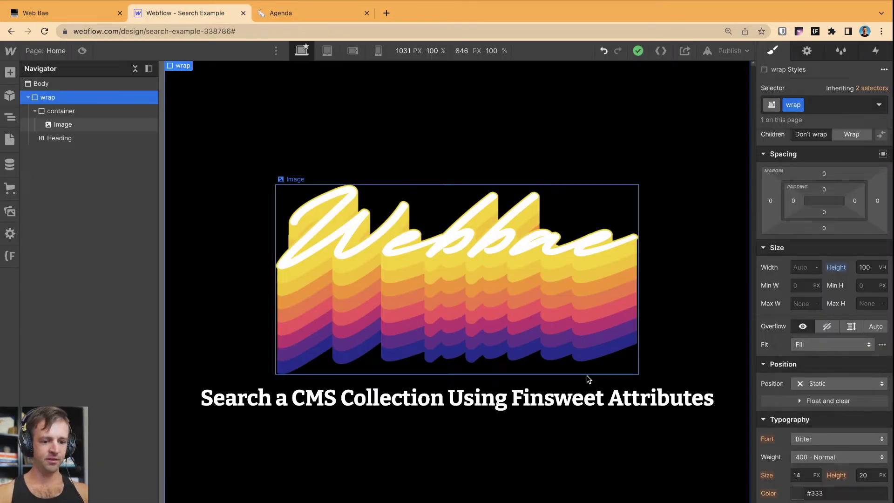
pyautogui.click(10, 139)
pyautogui.click(10, 164)
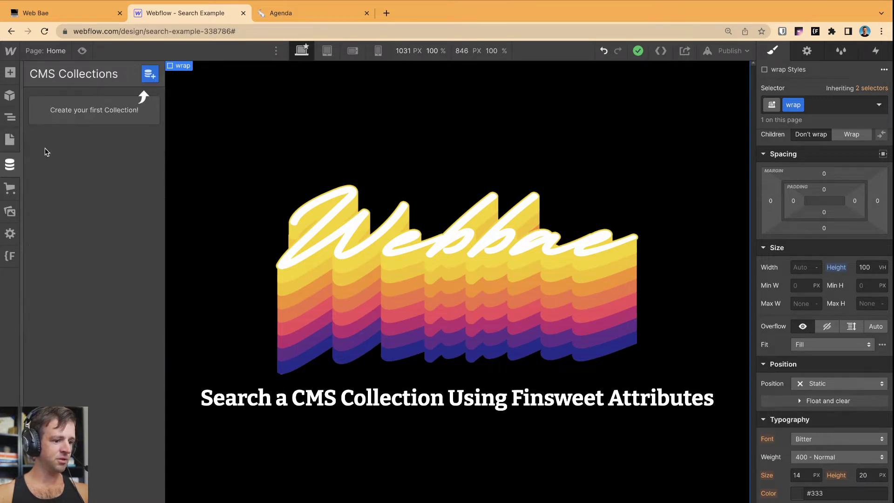
pyautogui.click(150, 77)
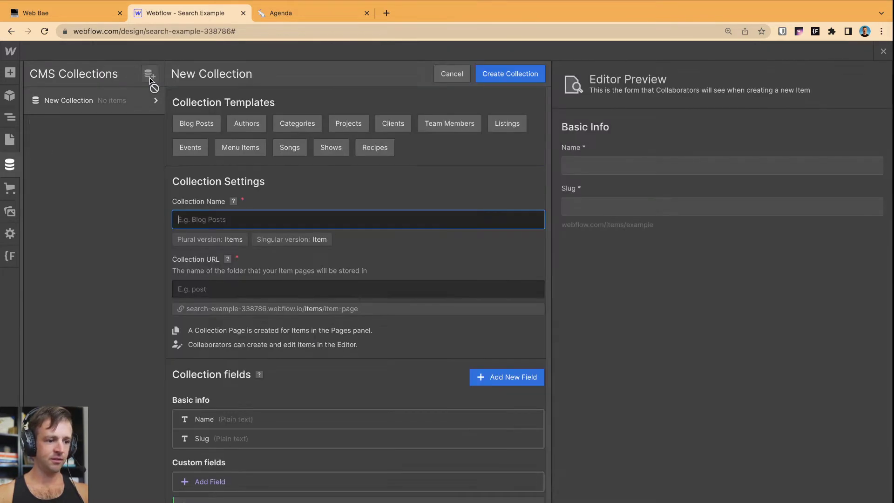
pyautogui.click(199, 127)
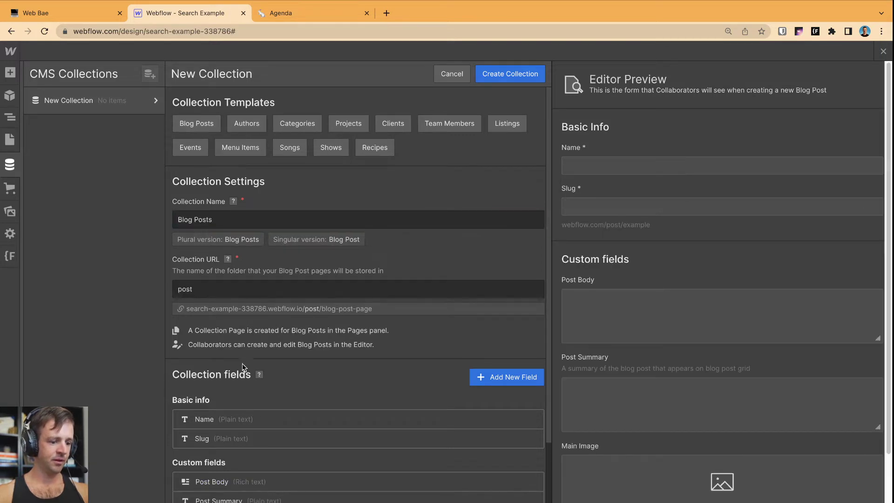
# Create the Blog Posts collection and fill it with 10 sample items
pyautogui.scroll(-1, 249, 419)
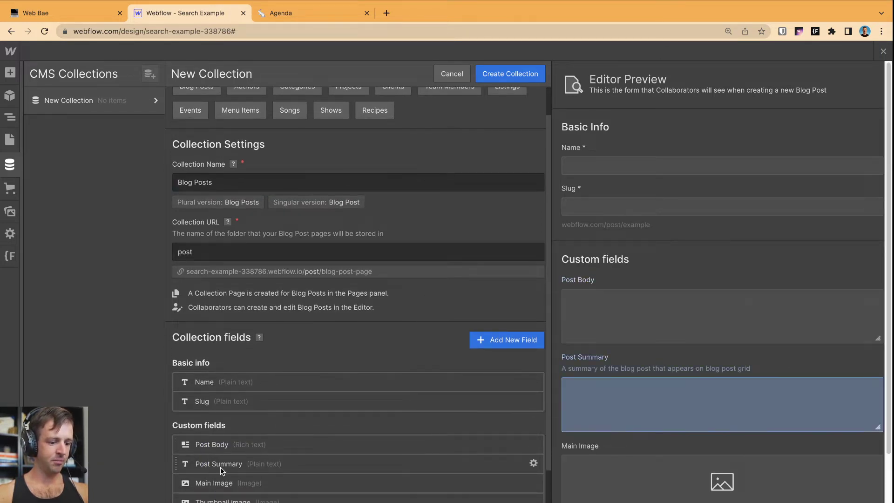
pyautogui.scroll(-3, 210, 432)
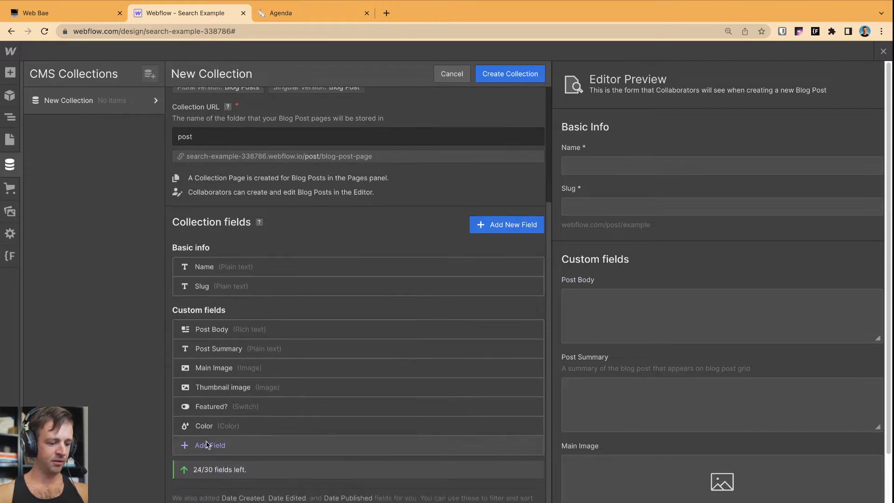
pyautogui.scroll(5, 210, 432)
pyautogui.click(507, 81)
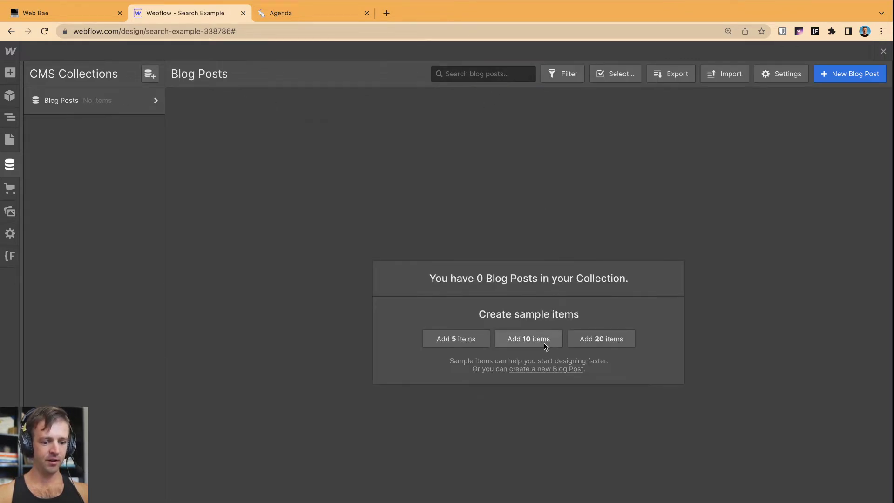
pyautogui.click(544, 343)
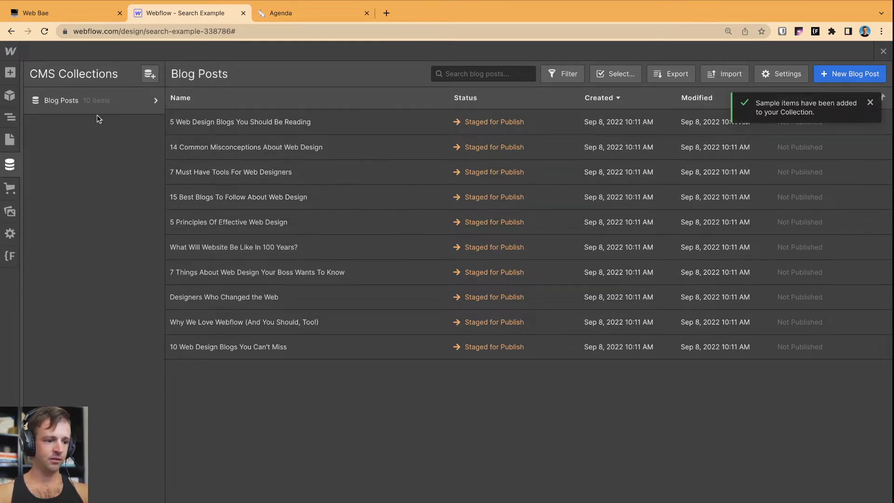
pyautogui.click(11, 166)
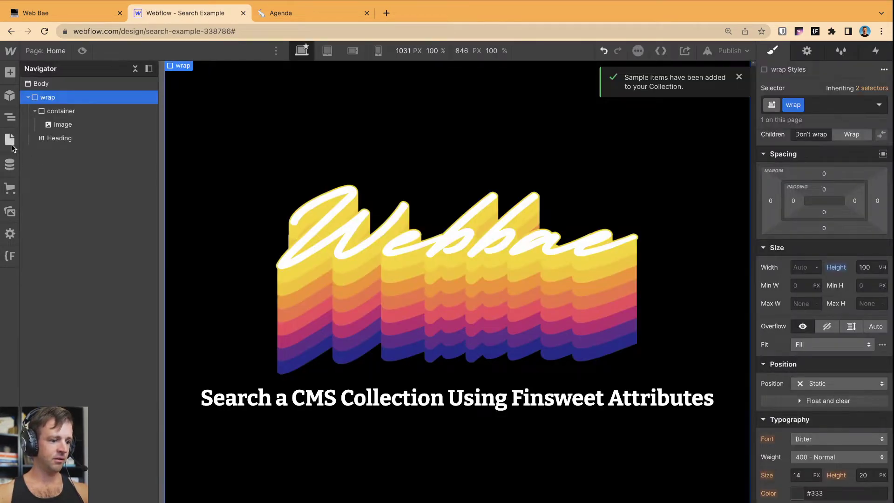
# Create a new page named Blog
pyautogui.click(10, 140)
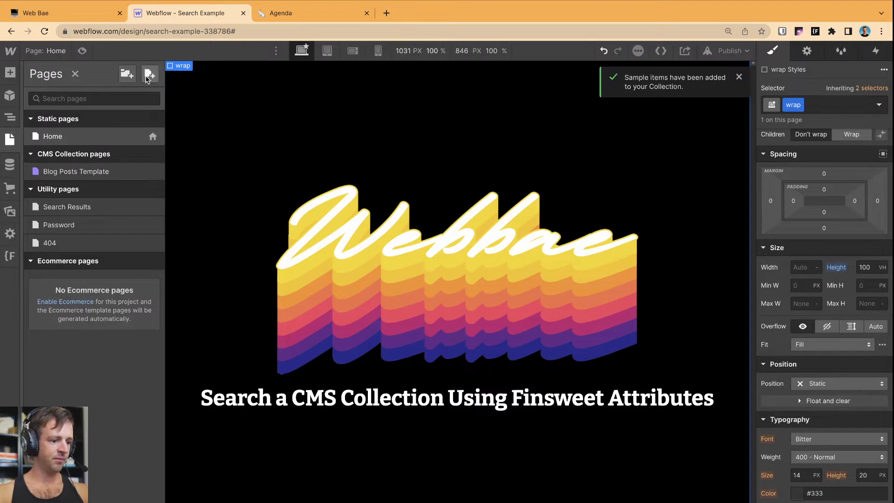
pyautogui.click(148, 74)
pyautogui.write('Blog')
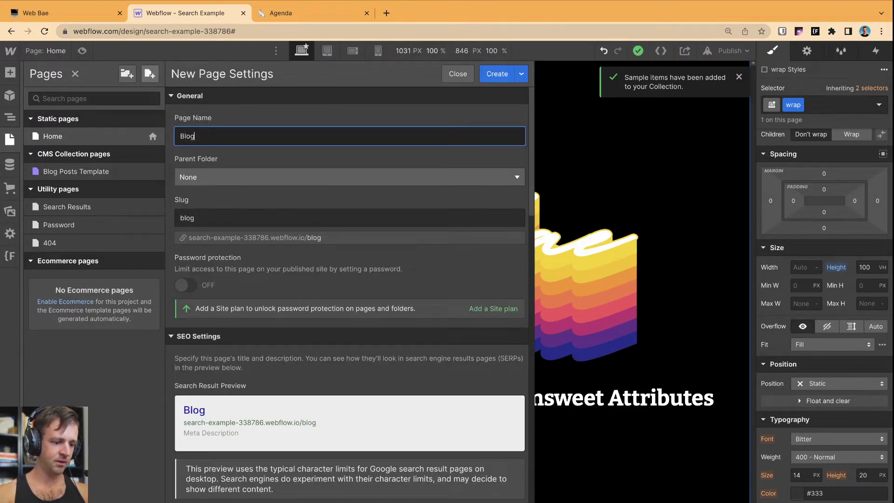
pyautogui.click(508, 75)
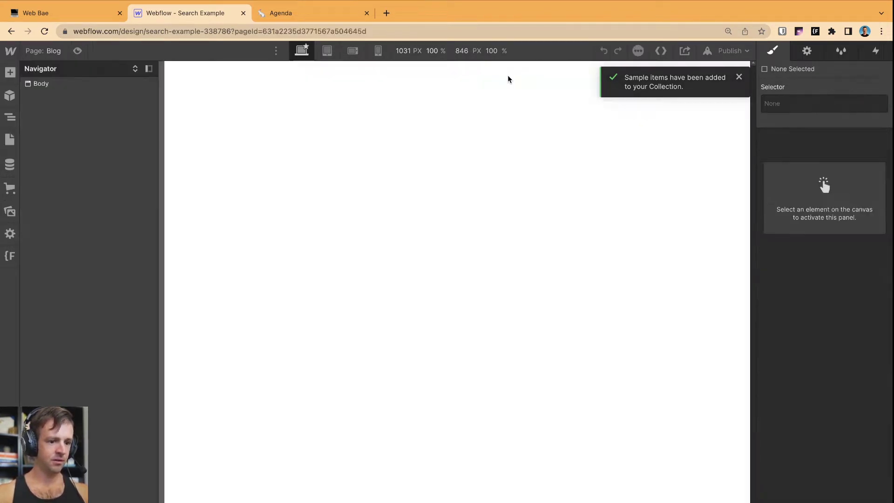
# Add a Div Block to the Blog page and give it the container class
pyautogui.click(10, 73)
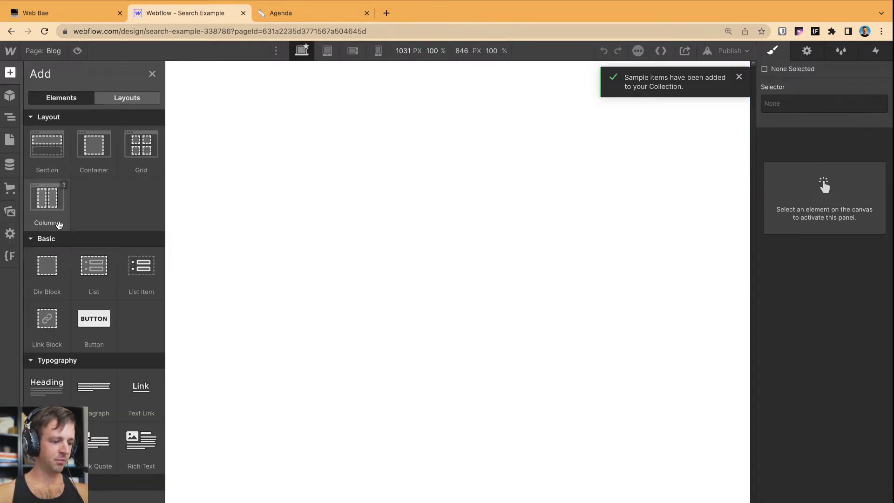
pyautogui.moveTo(51, 275); pyautogui.dragTo(549, 132)
pyautogui.press('super+Return')
pyautogui.write('c')
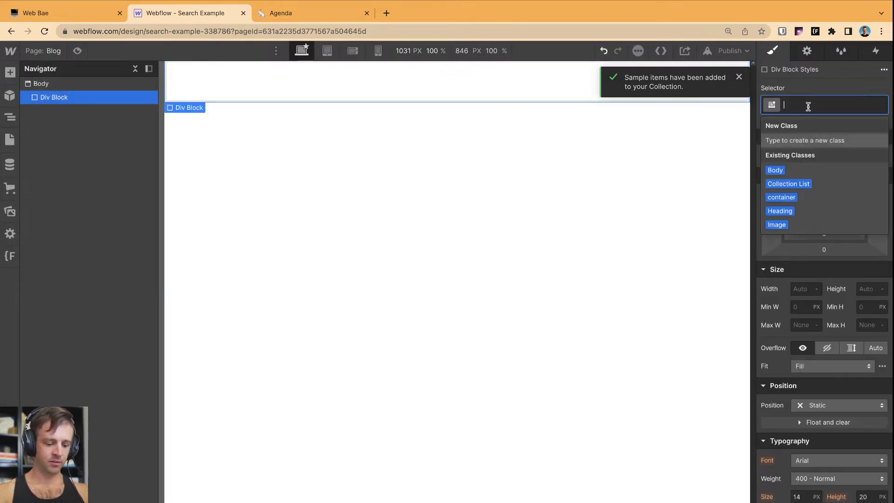
pyautogui.write('ontainer')
pyautogui.press('Return')
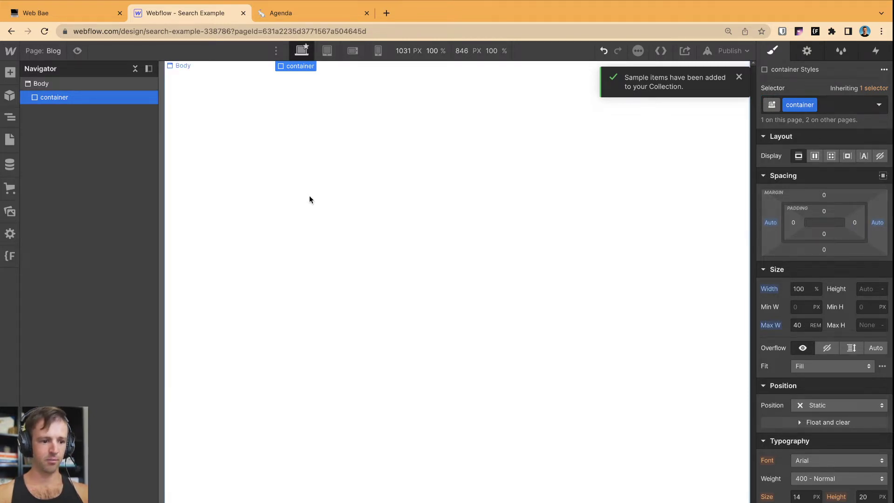
# Place a heading inside the container reading 'Blog'
pyautogui.click(10, 72)
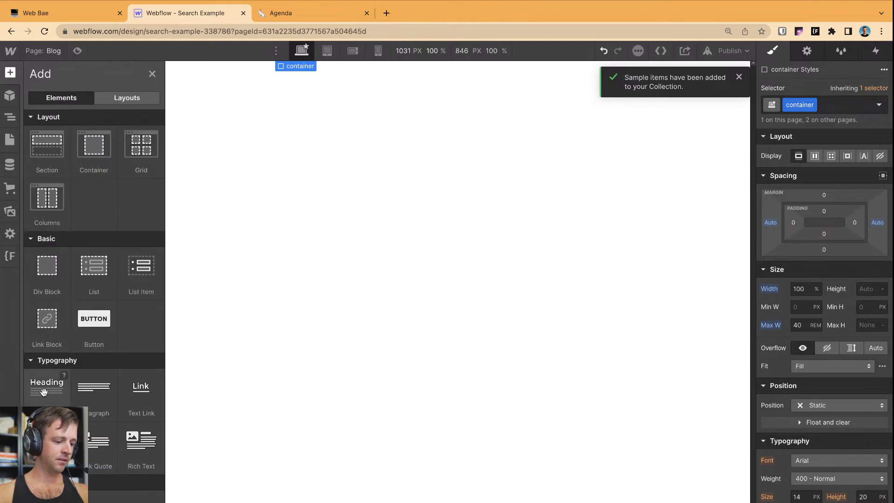
pyautogui.moveTo(46, 378); pyautogui.dragTo(70, 108)
pyautogui.doubleClick(433, 88)
pyautogui.write('Blog')
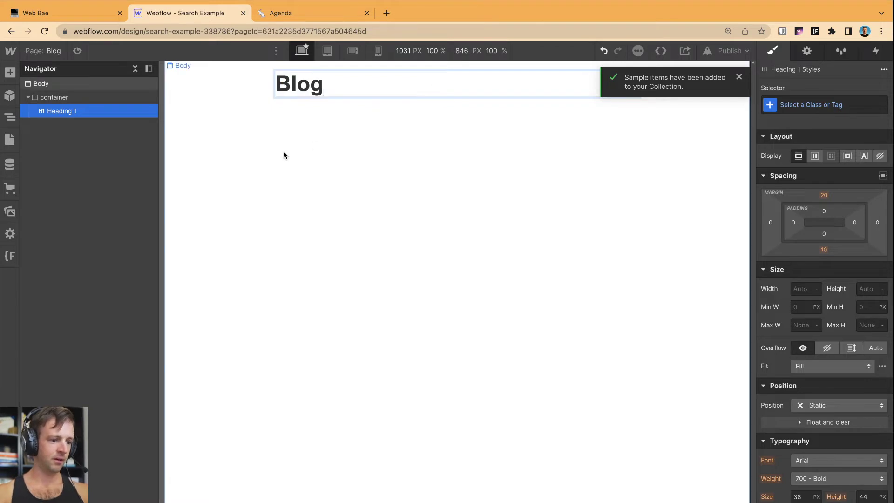
pyautogui.click(283, 151)
pyautogui.click(10, 72)
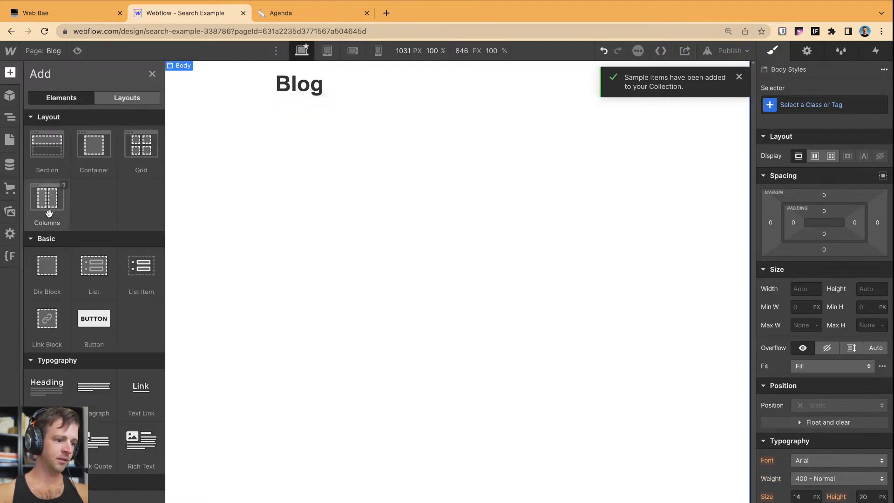
# Add a Collection List under the heading, bound to Blog Posts, in a two-column grid
pyautogui.moveTo(125, 489); pyautogui.dragTo(123, 135)
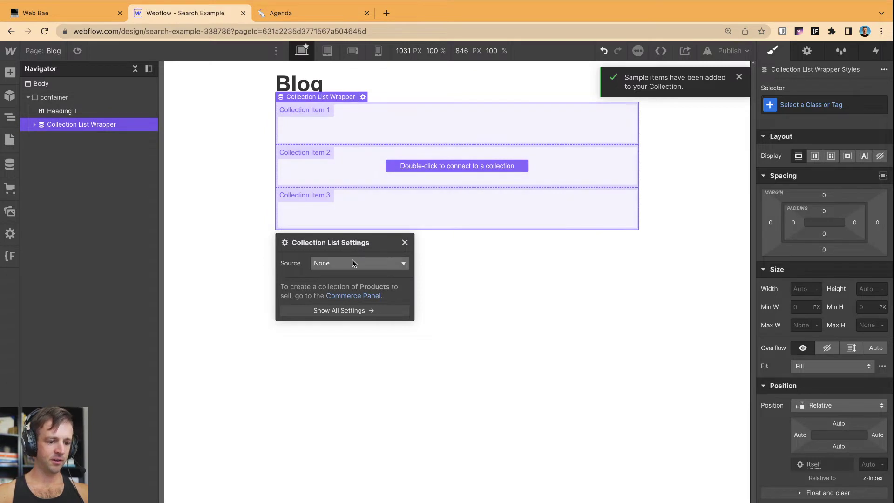
pyautogui.click(353, 263)
pyautogui.click(337, 301)
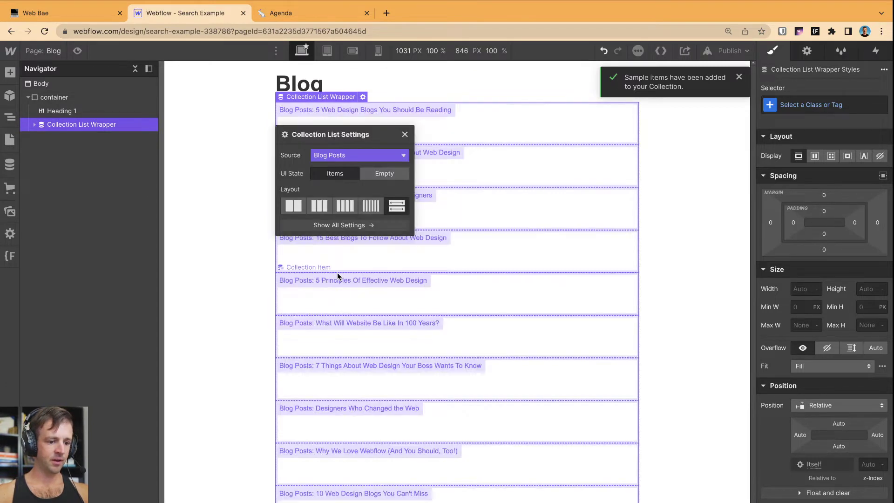
pyautogui.click(405, 135)
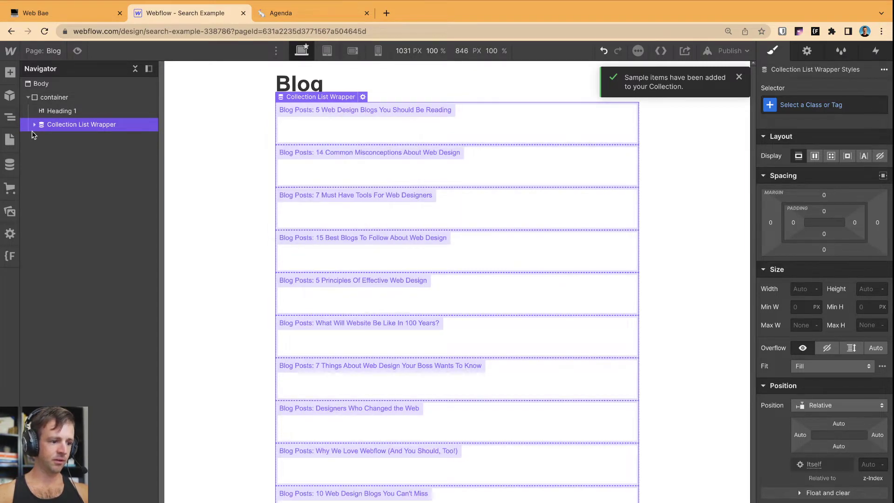
pyautogui.click(34, 124)
pyautogui.click(41, 138)
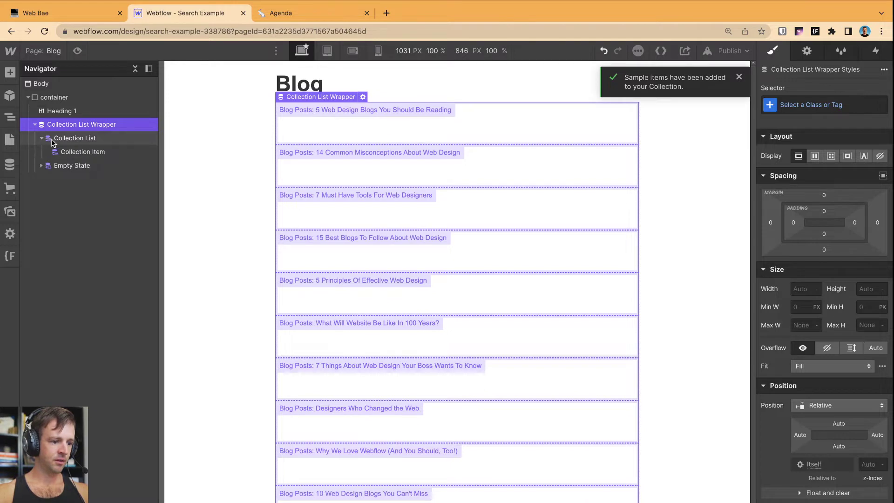
pyautogui.click(52, 140)
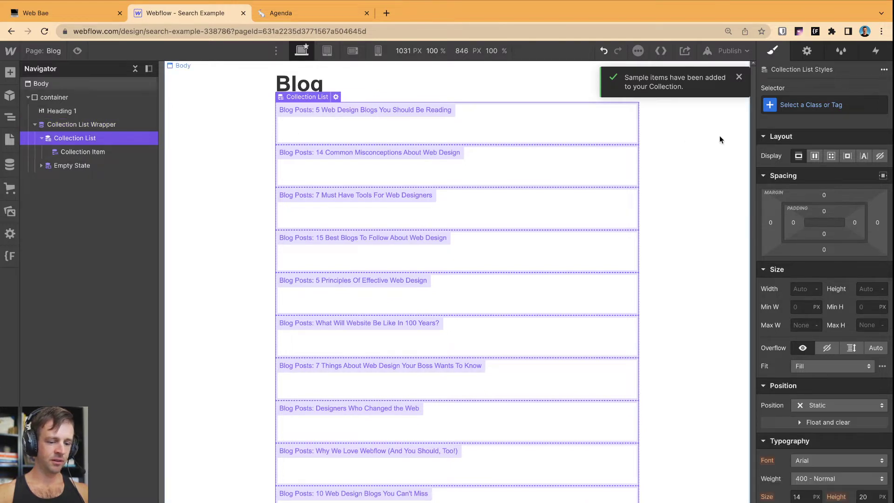
pyautogui.click(831, 157)
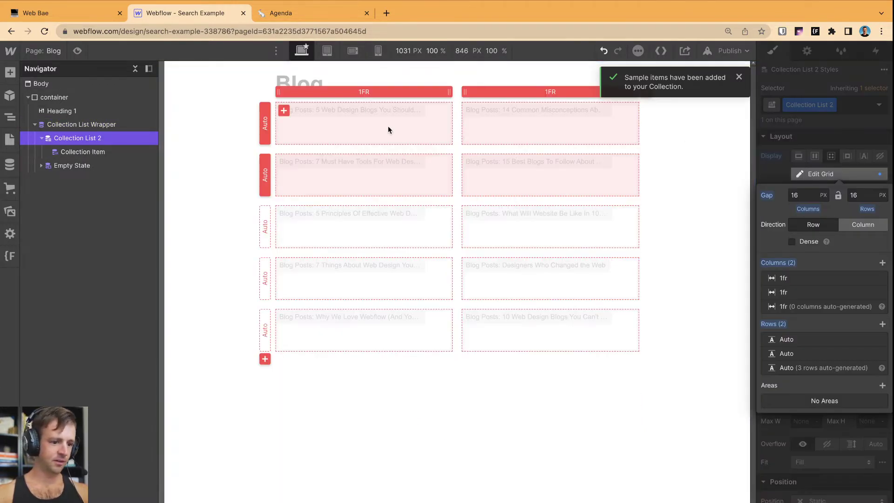
# Put a Link Block in the first collection item and set it to link to a collection page
pyautogui.click(11, 72)
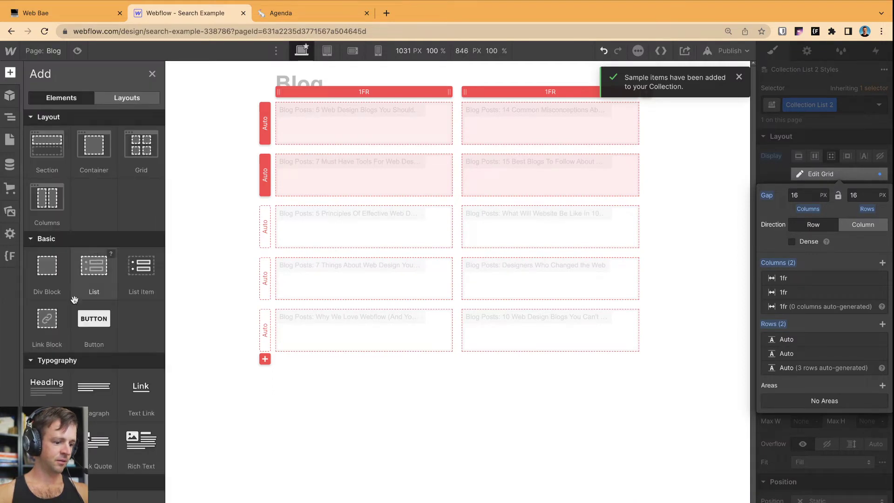
pyautogui.scroll(-10, 86, 263)
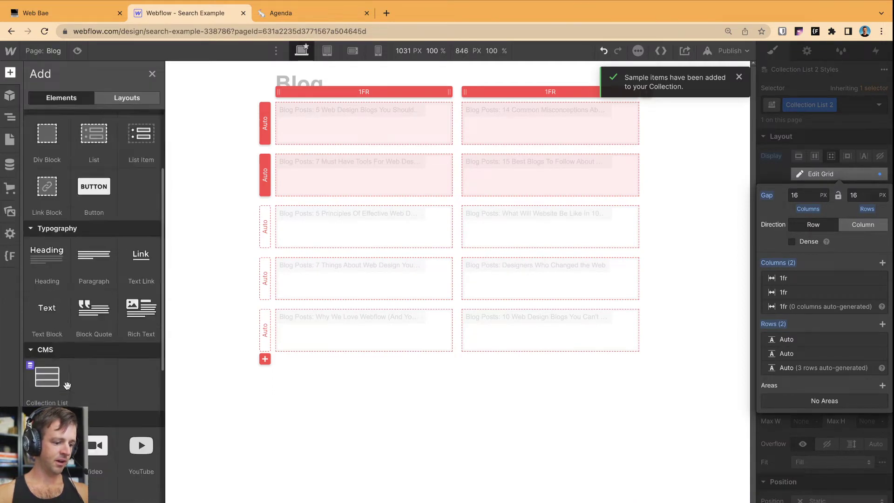
pyautogui.scroll(10, 79, 364)
pyautogui.scroll(-10, 84, 316)
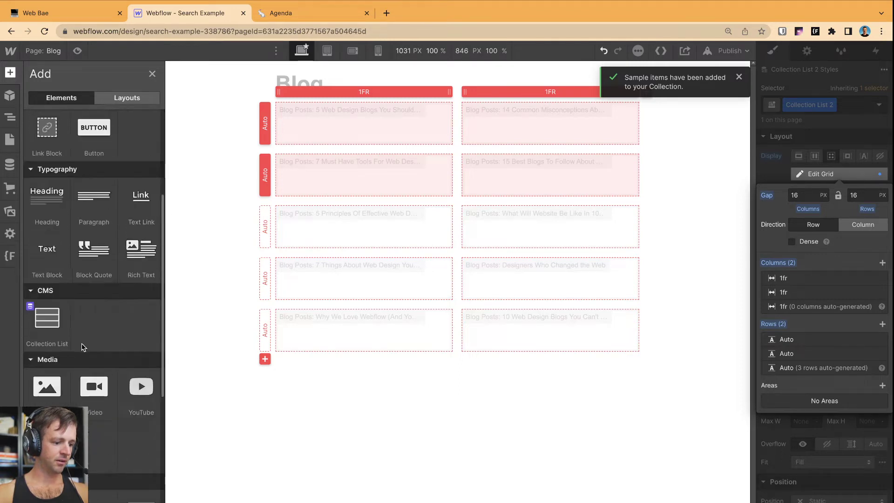
pyautogui.scroll(10, 83, 354)
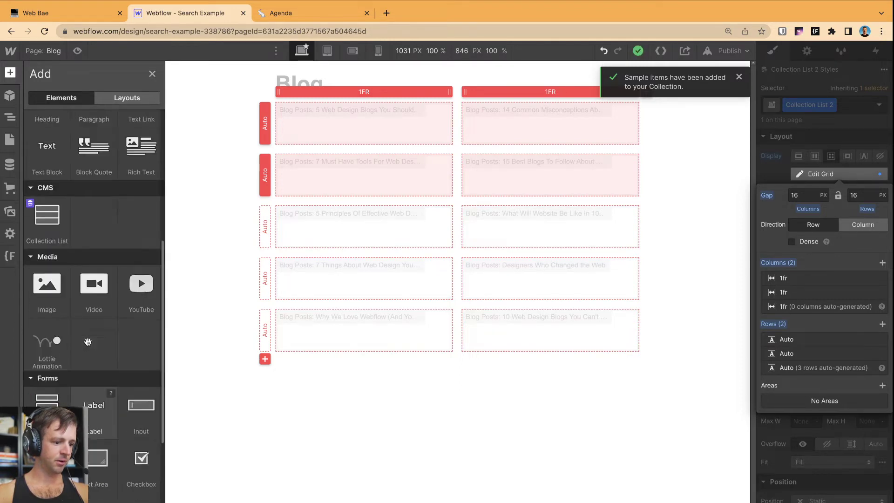
pyautogui.scroll(2, 87, 353)
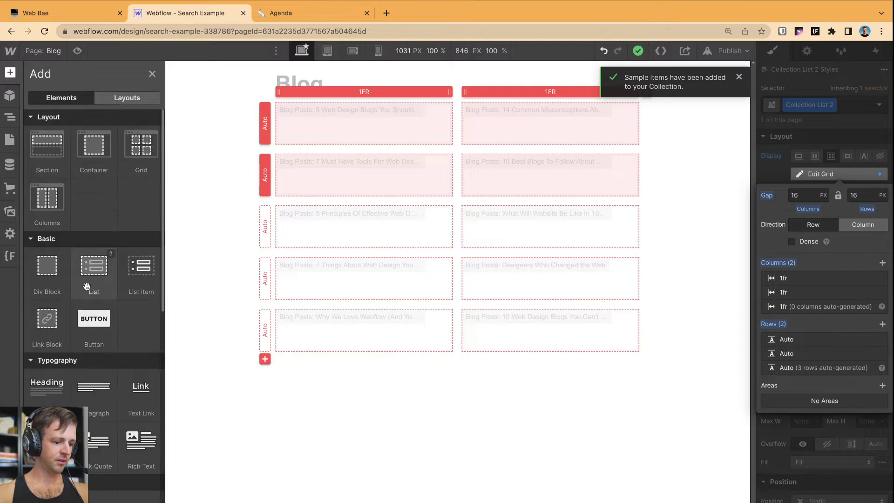
pyautogui.scroll(-3, 102, 350)
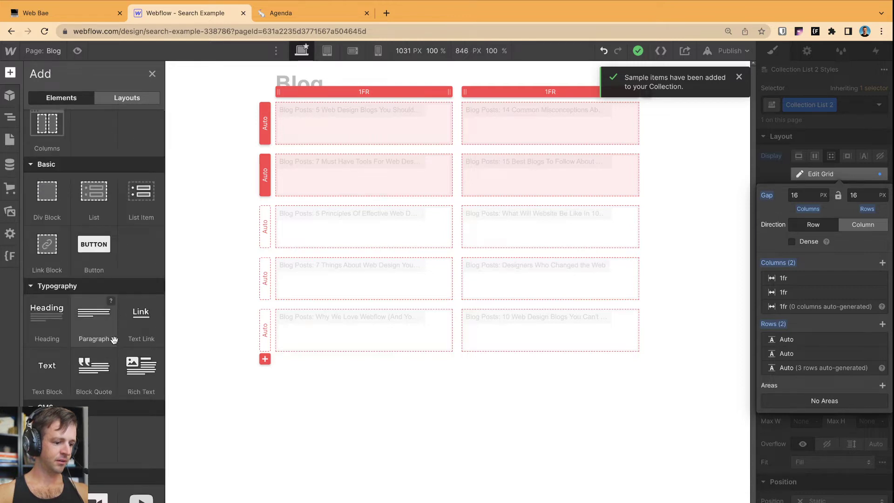
pyautogui.scroll(-5, 105, 355)
pyautogui.scroll(-2, 105, 359)
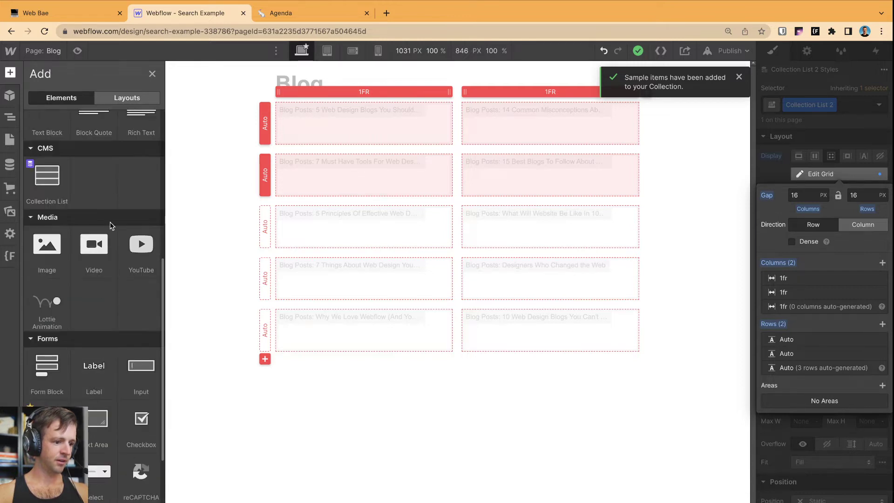
pyautogui.scroll(-2, 100, 298)
pyautogui.scroll(-5, 100, 289)
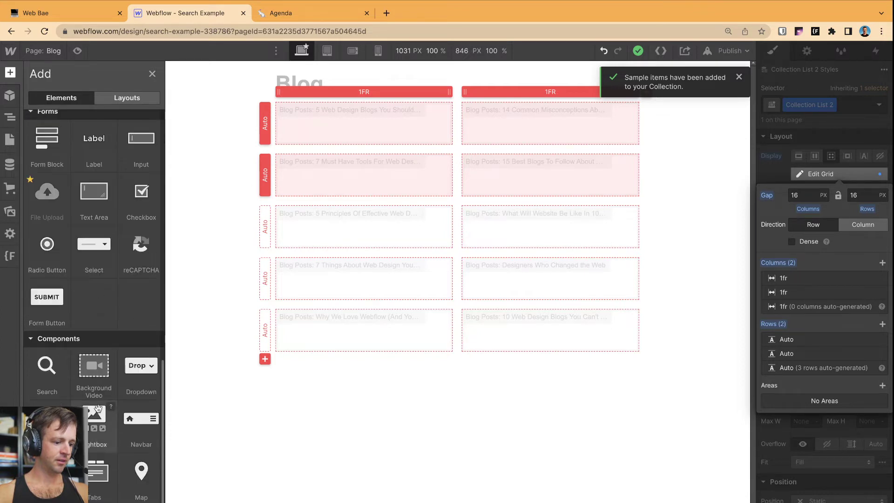
pyautogui.scroll(1, 97, 380)
pyautogui.scroll(10, 96, 378)
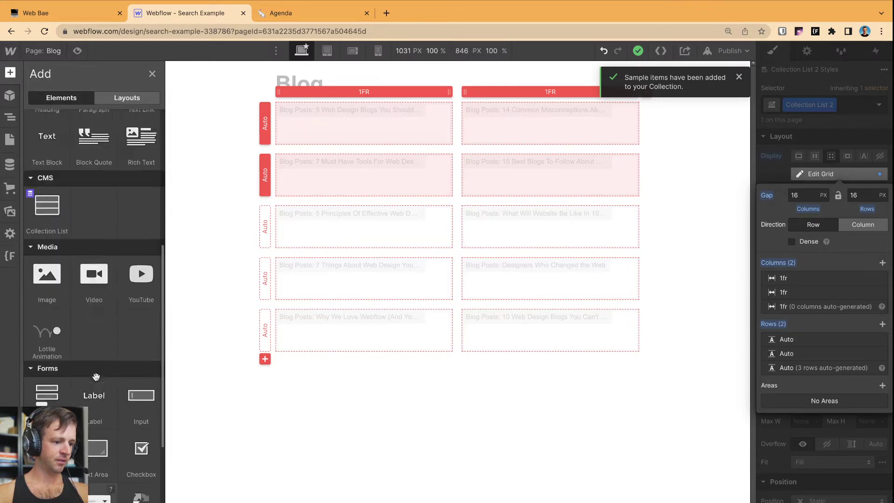
pyautogui.moveTo(47, 322); pyautogui.dragTo(323, 121)
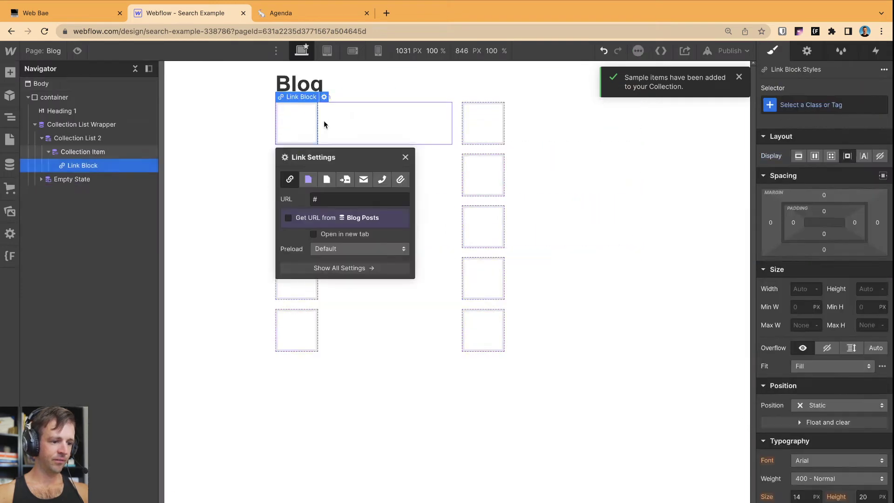
pyautogui.click(312, 184)
pyautogui.click(337, 199)
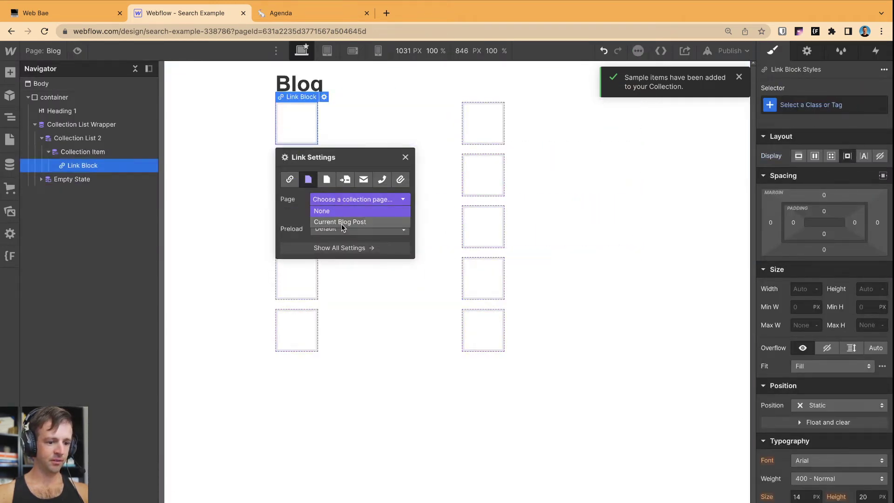
# Link the block to the Current Blog Post and place an Image inside it
pyautogui.click(341, 222)
pyautogui.click(405, 157)
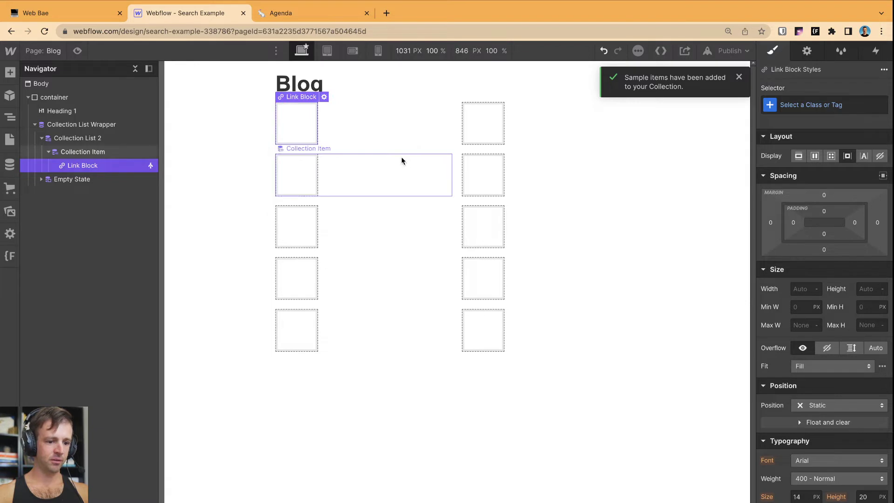
pyautogui.click(11, 74)
pyautogui.scroll(-4, 78, 326)
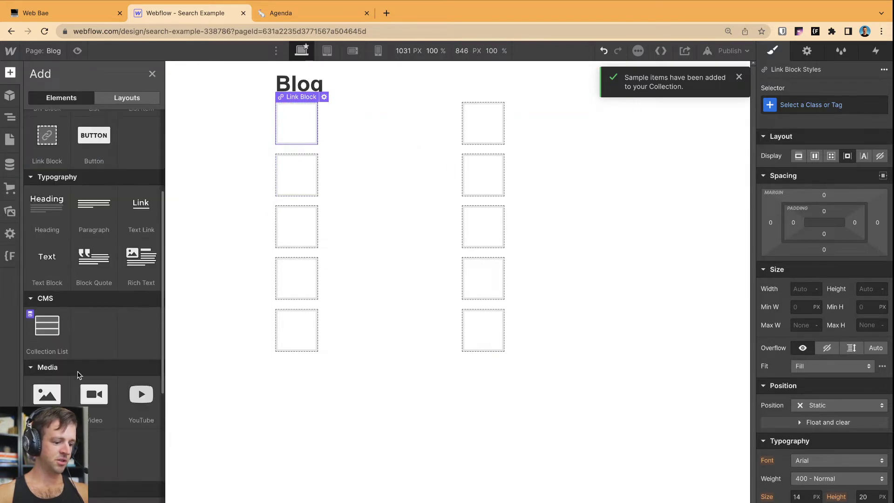
pyautogui.moveTo(47, 395); pyautogui.dragTo(287, 124)
# Bind the image to each blog post's Main Image field
pyautogui.click(289, 240)
pyautogui.click(341, 256)
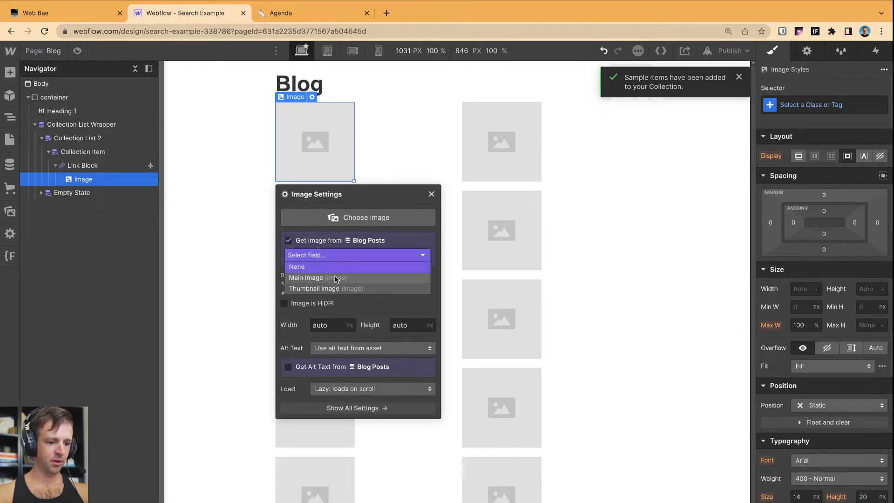
pyautogui.click(335, 278)
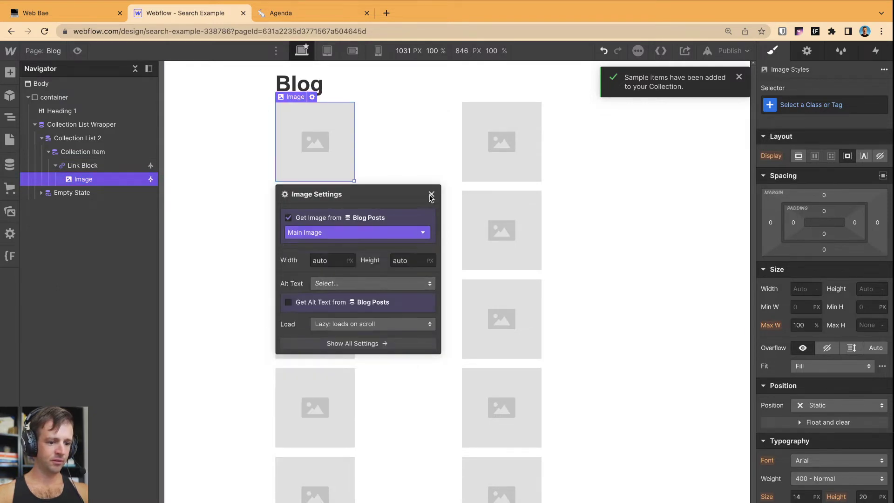
pyautogui.click(347, 235)
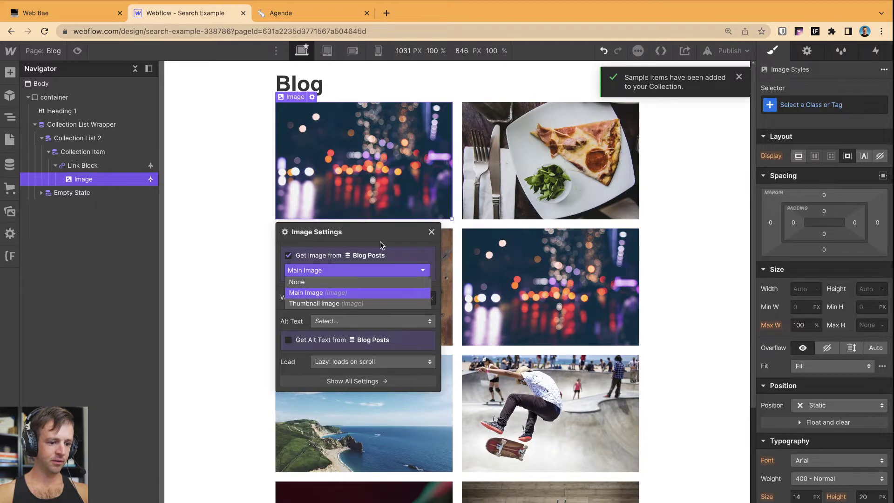
pyautogui.click(394, 235)
pyautogui.click(431, 233)
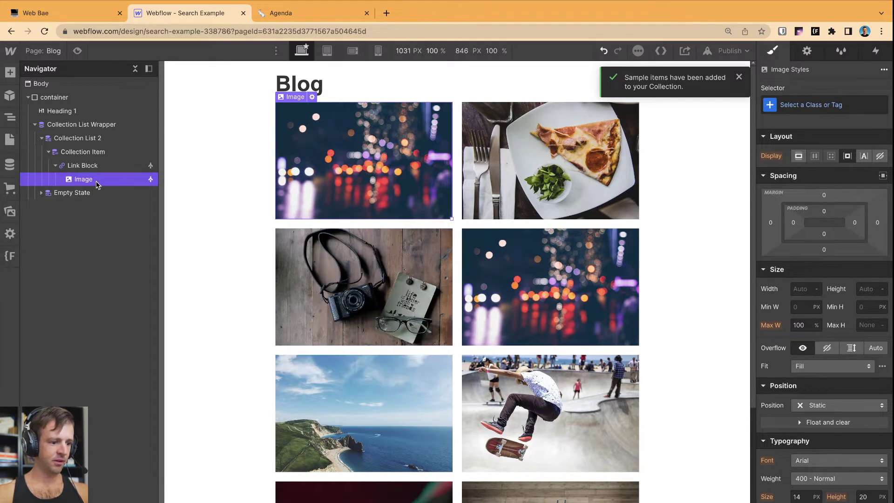
# Give the image 100% width, 12rem max height and Cover fit; make the Link Block 100% wide
pyautogui.write('100')
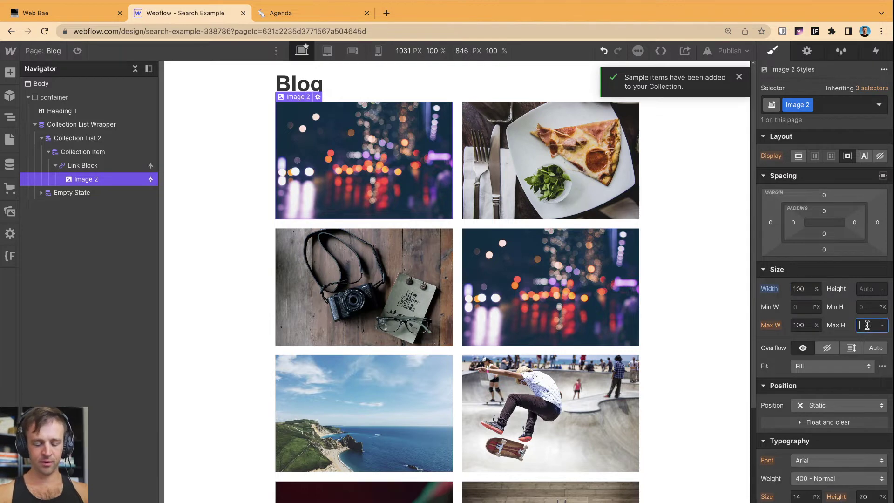
pyautogui.write('%12rem')
pyautogui.press('Return')
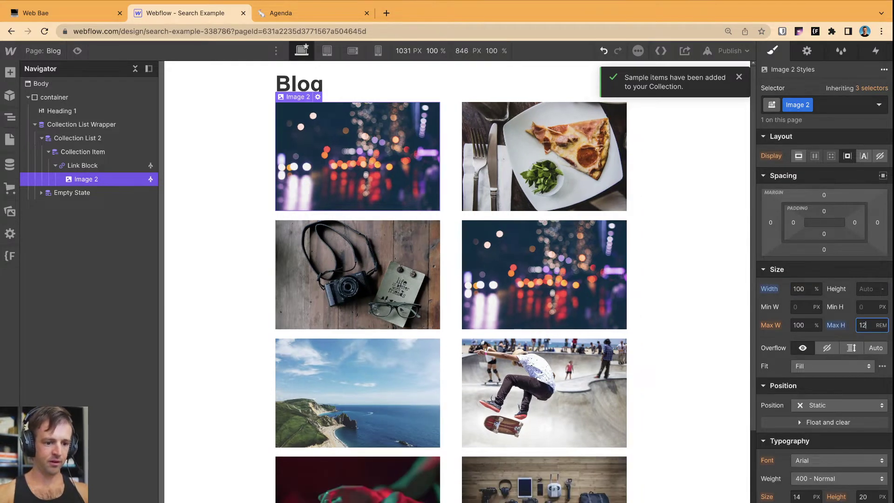
pyautogui.click(89, 165)
pyautogui.write('10')
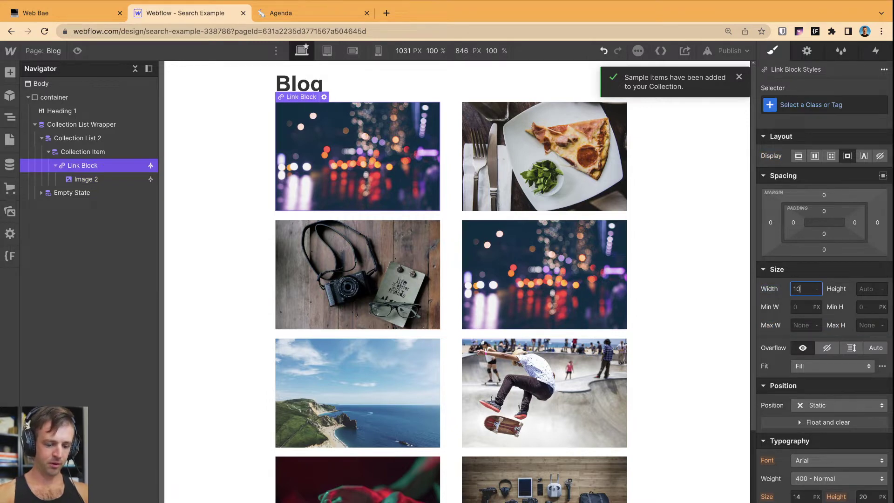
pyautogui.write('0%')
pyautogui.press('Return')
pyautogui.click(106, 185)
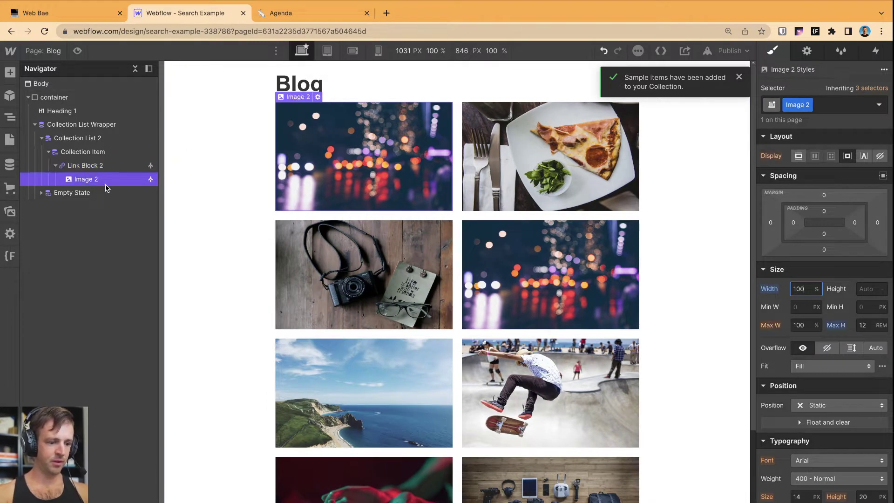
pyautogui.click(826, 363)
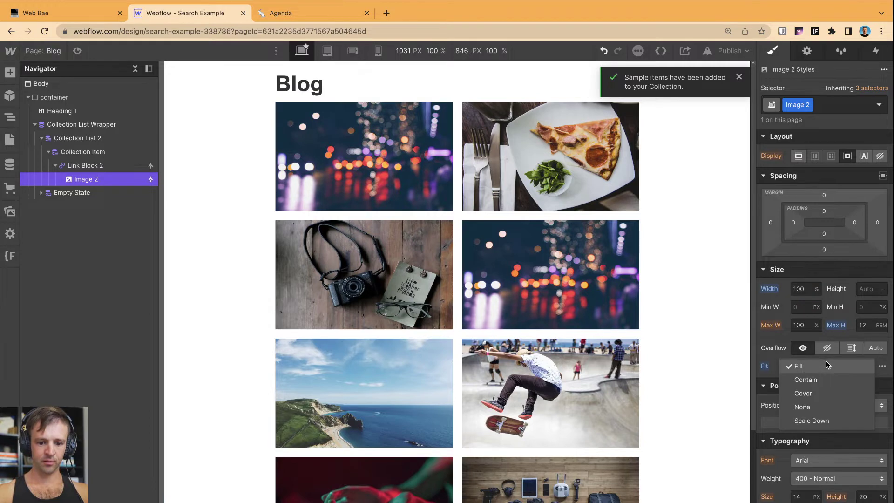
pyautogui.click(819, 393)
# Add an H2 heading under each card image, bound to the post's Name field
pyautogui.press('a')
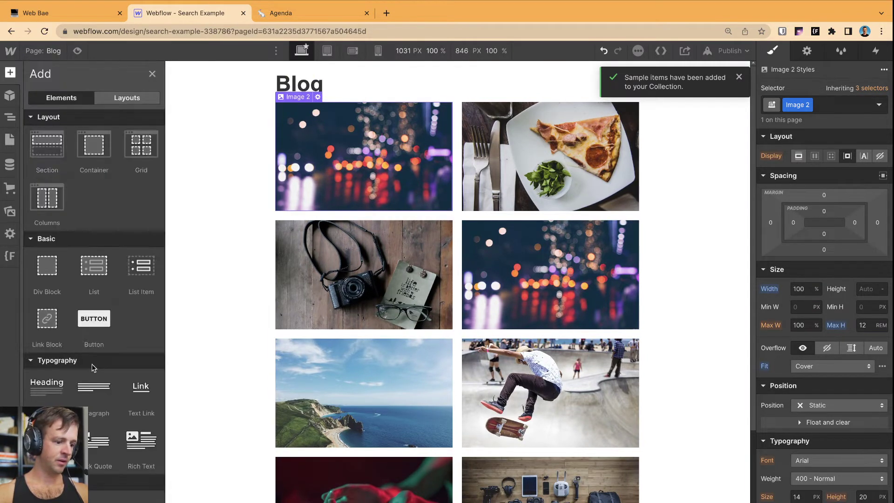
pyautogui.moveTo(58, 393); pyautogui.dragTo(134, 210)
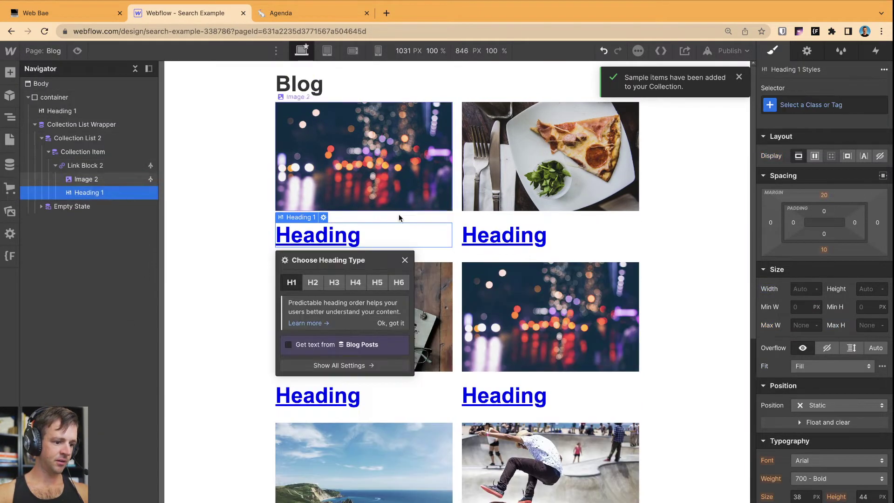
pyautogui.click(313, 283)
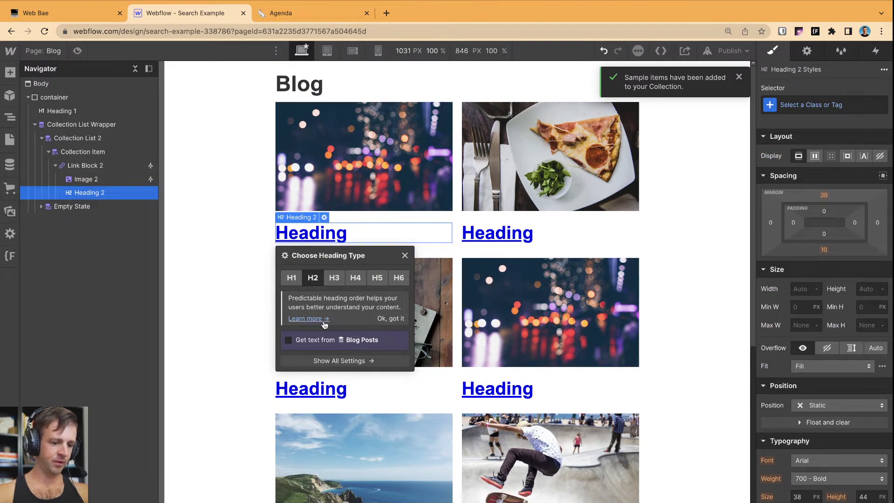
pyautogui.click(317, 340)
pyautogui.click(321, 354)
pyautogui.click(317, 379)
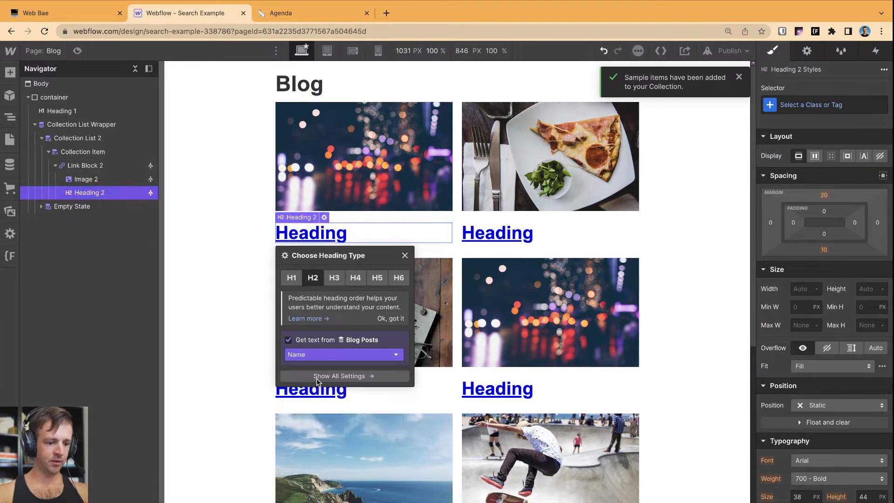
pyautogui.click(406, 294)
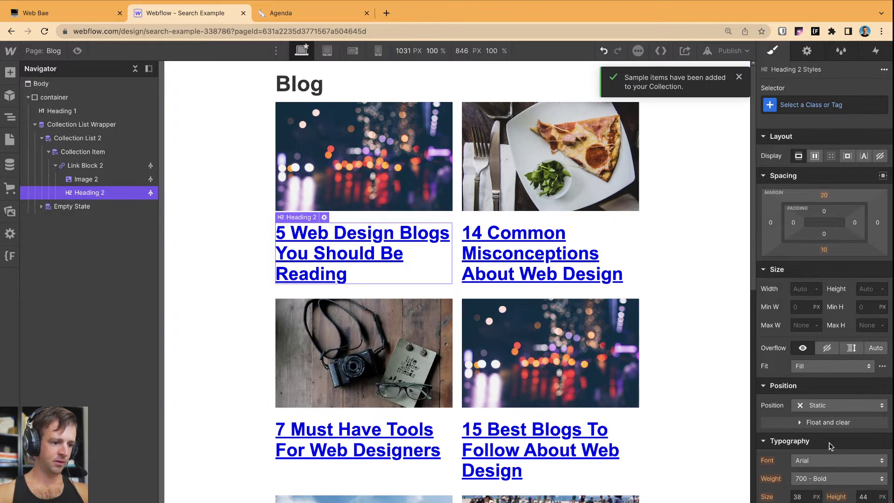
# Remove the card link's underline and set its text colour to dark grey #333
pyautogui.scroll(-4, 885, 454)
pyautogui.click(298, 217)
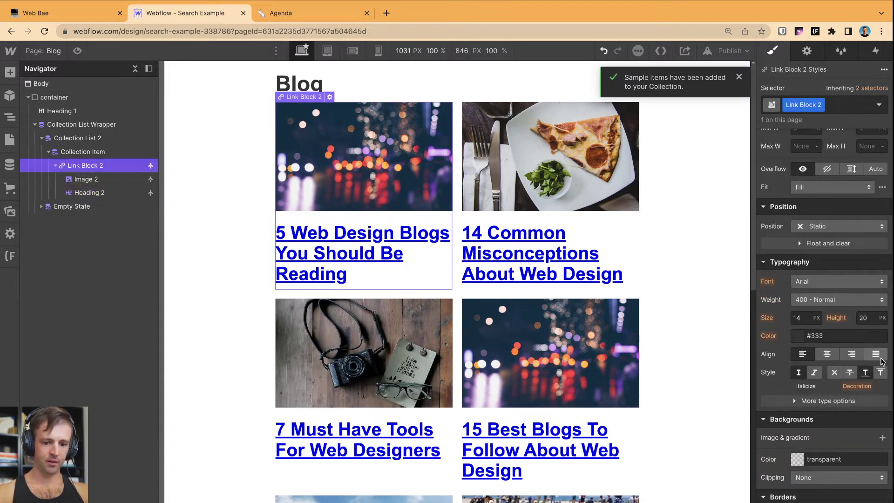
pyautogui.scroll(-4, 882, 361)
pyautogui.scroll(1, 809, 269)
pyautogui.click(835, 218)
pyautogui.scroll(2, 809, 256)
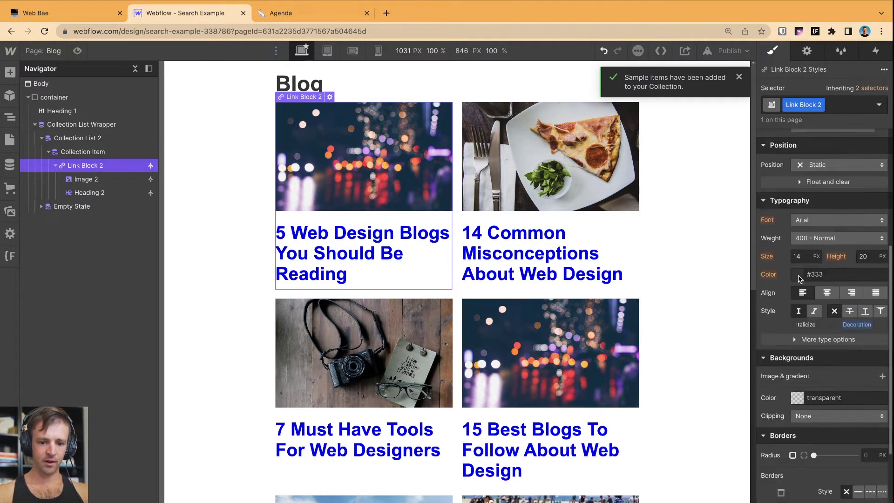
pyautogui.click(800, 274)
pyautogui.moveTo(763, 354); pyautogui.dragTo(740, 373)
pyautogui.click(742, 269)
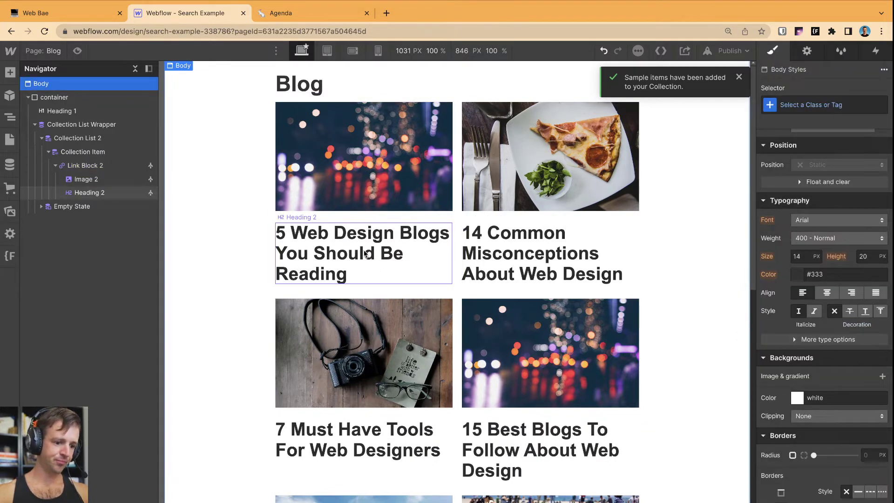
# Give the blog post grid 2rem row and column gaps
pyautogui.click(460, 294)
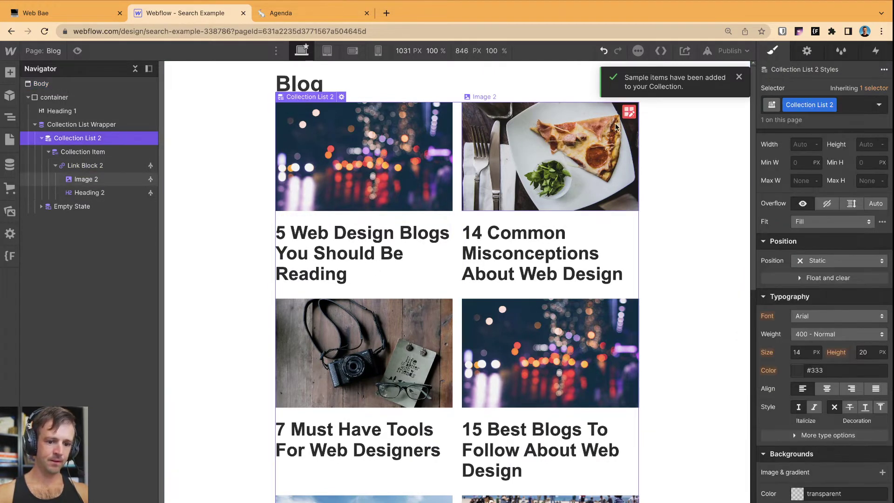
pyautogui.click(629, 112)
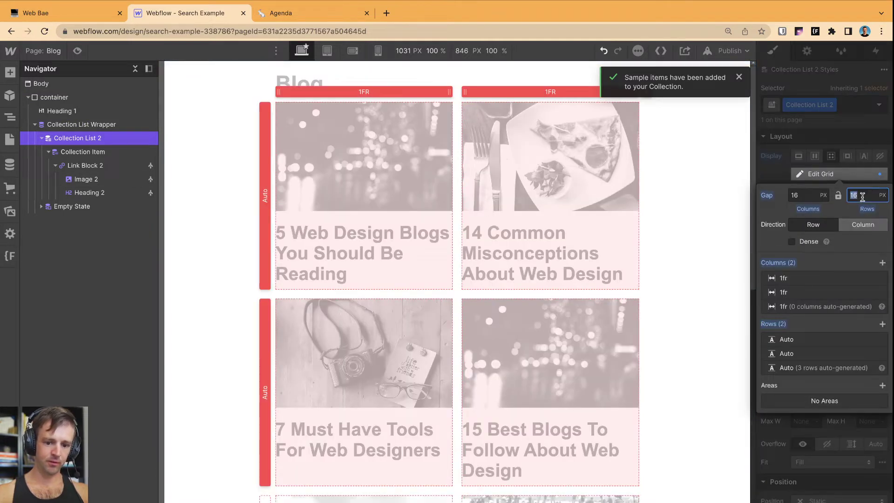
pyautogui.write('2rem')
pyautogui.click(813, 193)
pyautogui.write('2rem')
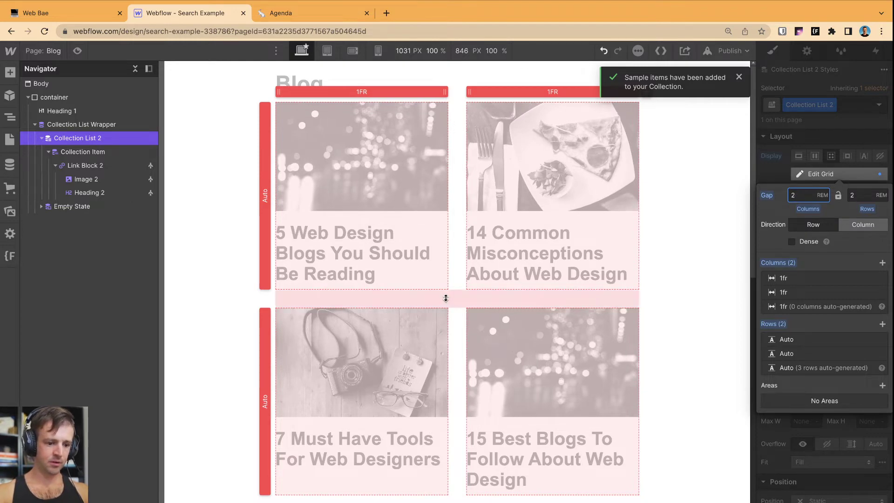
pyautogui.click(415, 296)
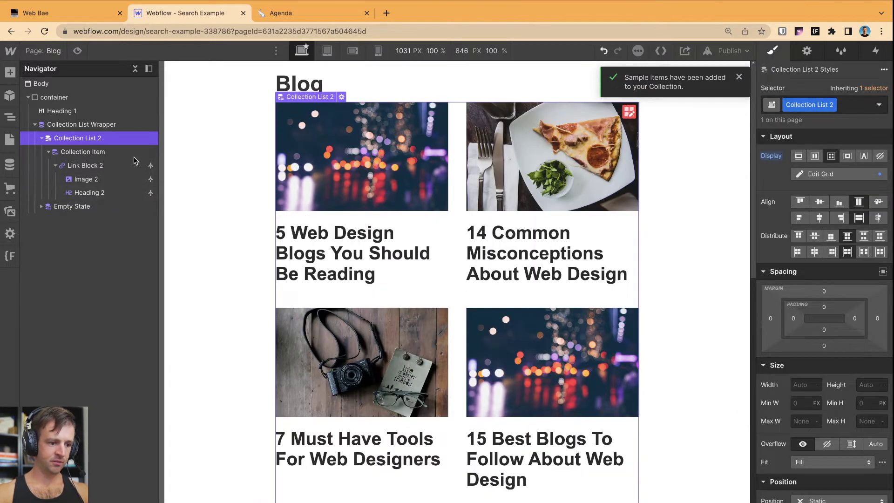
# Give the card link blocks a light grey #efefef background
pyautogui.click(110, 167)
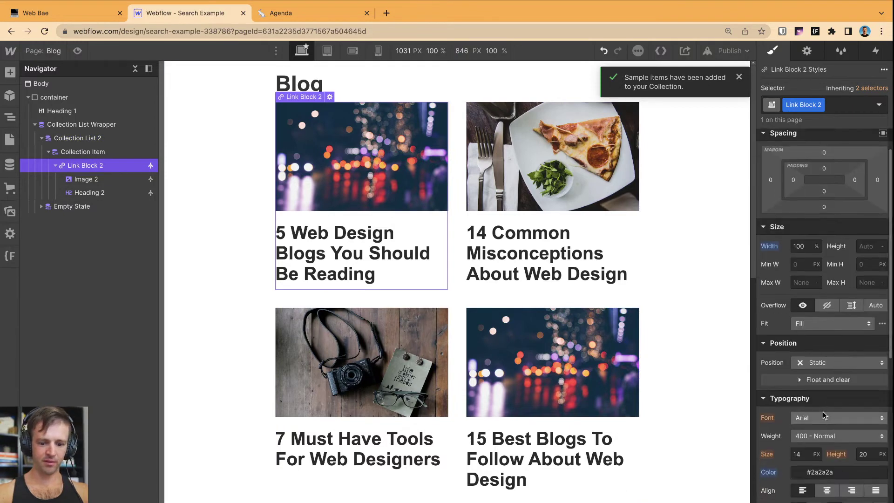
pyautogui.scroll(-4, 824, 461)
pyautogui.click(793, 454)
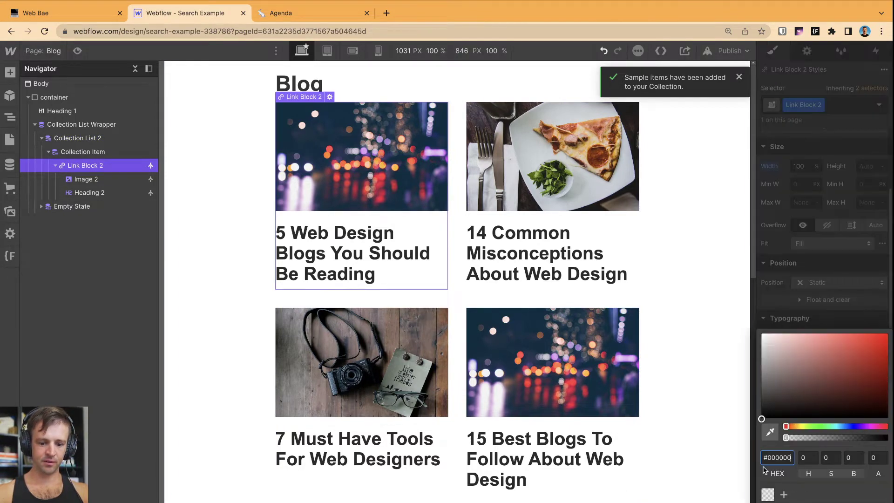
pyautogui.moveTo(783, 354); pyautogui.dragTo(754, 334)
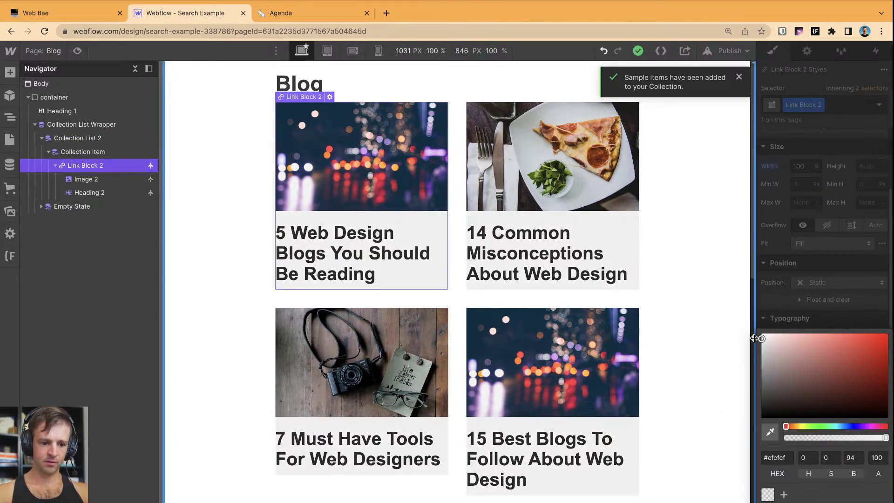
pyautogui.click(685, 285)
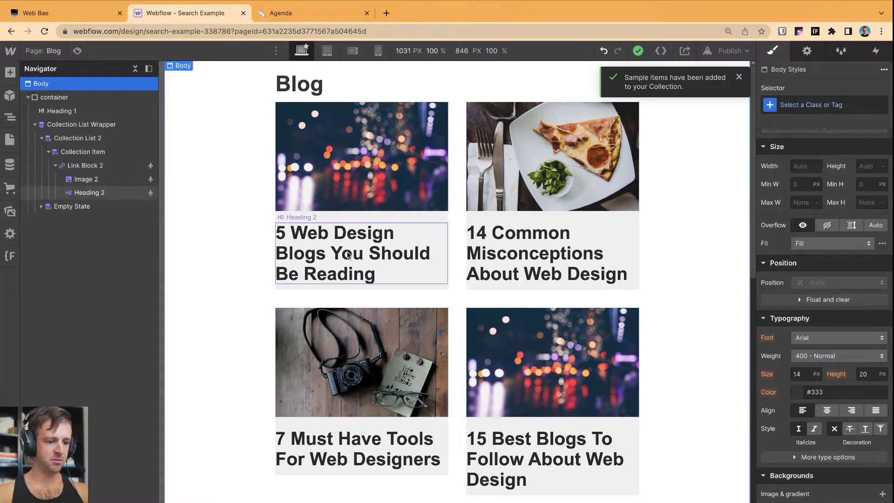
pyautogui.click(404, 228)
# Add 1rem left and right padding to the post headings
pyautogui.scroll(3, 799, 223)
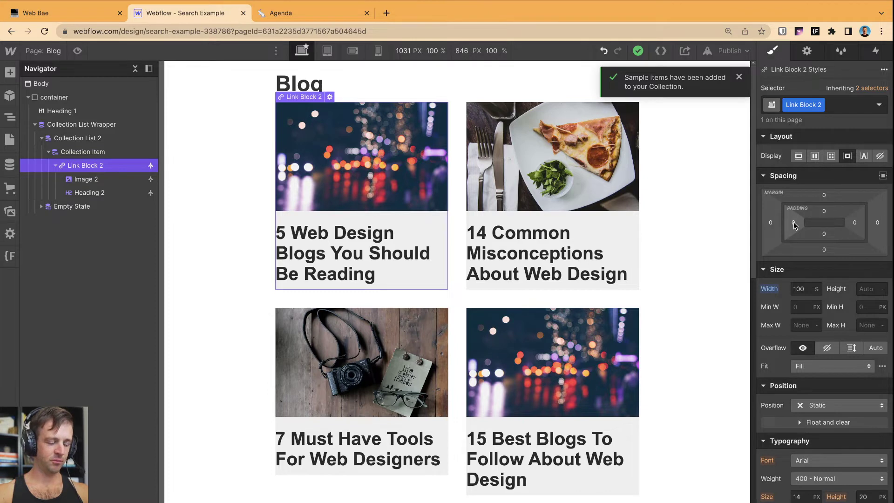
pyautogui.click(110, 193)
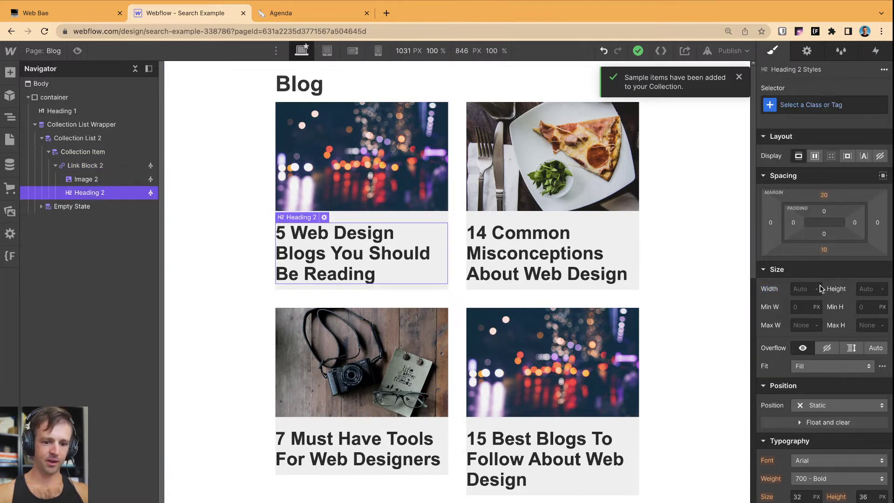
pyautogui.moveTo(794, 225); pyautogui.dragTo(794, 224)
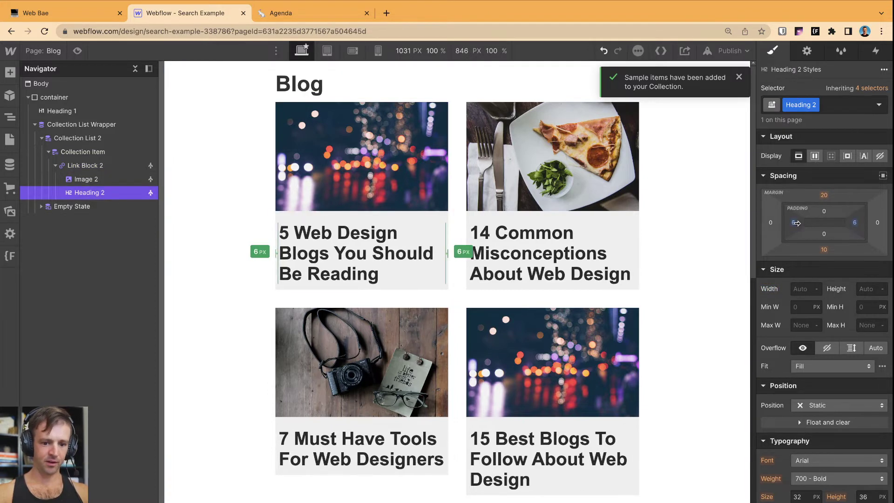
pyautogui.click(794, 225)
pyautogui.write('1rem')
pyautogui.press('Return')
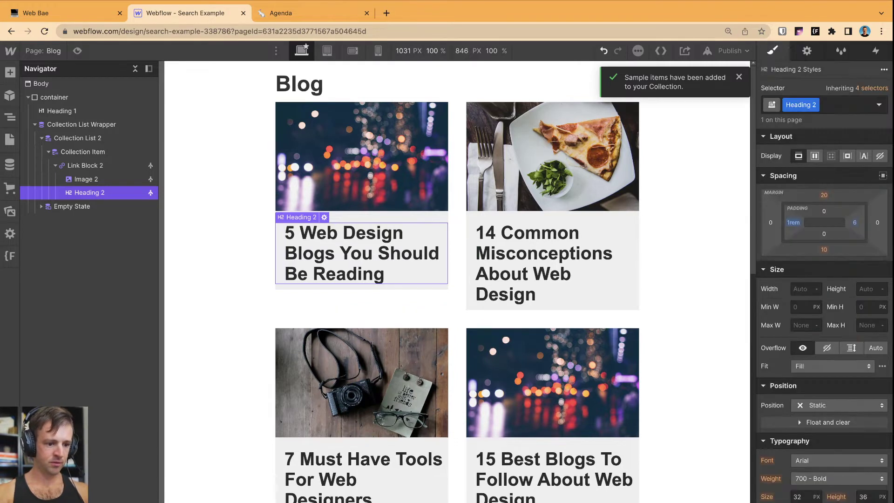
pyautogui.click(855, 223)
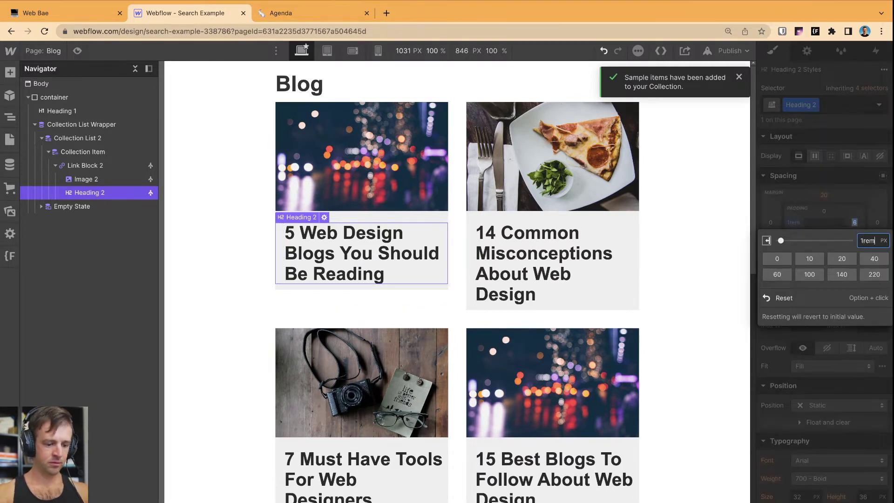
pyautogui.write('1rem')
pyautogui.press('Return')
pyautogui.click(626, 347)
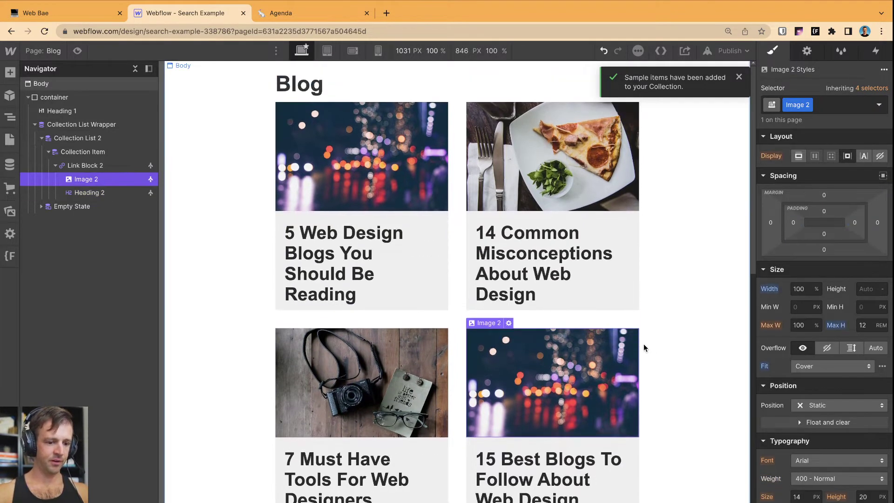
# On the Blog Posts Template page, add a div block with the 'contain' class
pyautogui.click(55, 165)
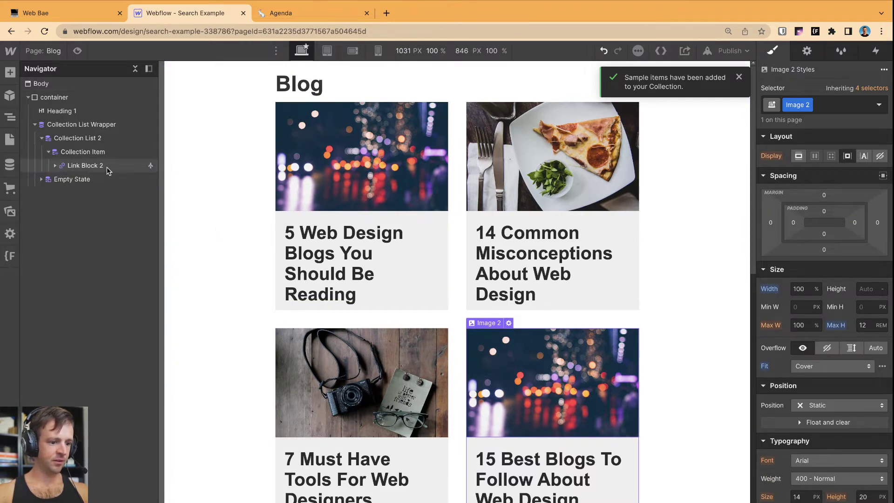
pyautogui.click(9, 140)
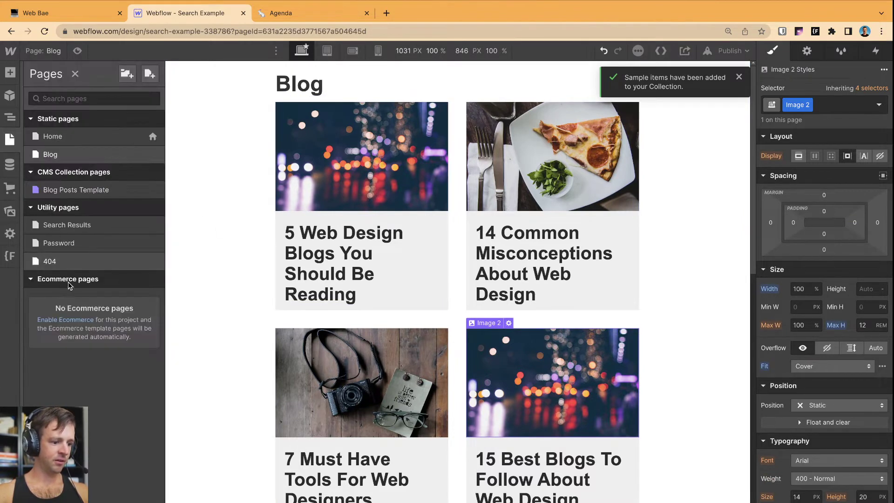
pyautogui.click(67, 195)
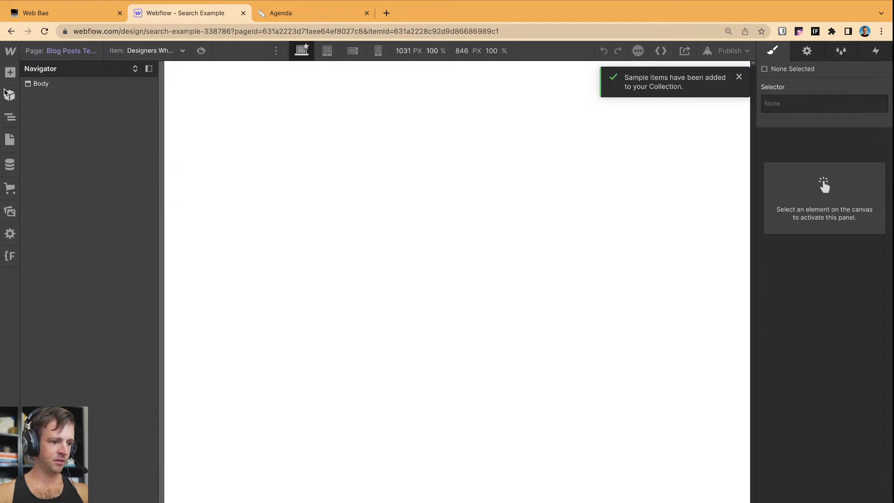
pyautogui.click(10, 71)
pyautogui.moveTo(46, 264); pyautogui.dragTo(428, 136)
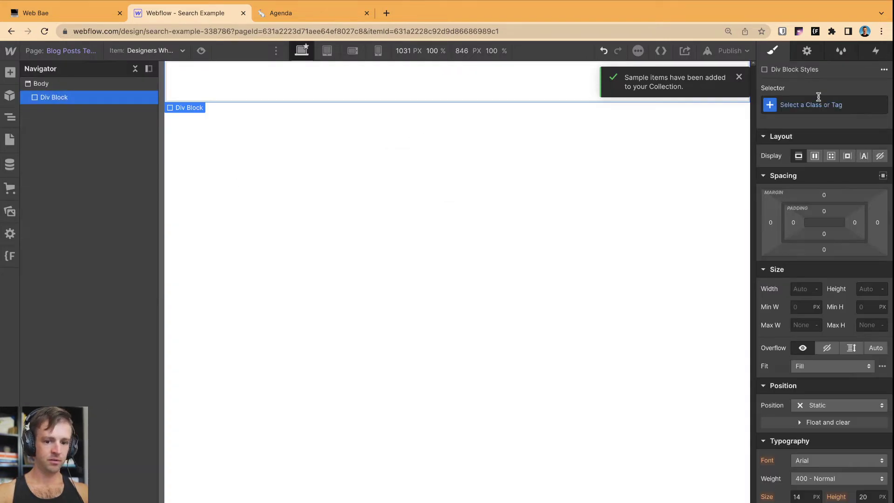
pyautogui.click(819, 100)
pyautogui.write('contain')
pyautogui.press('Return')
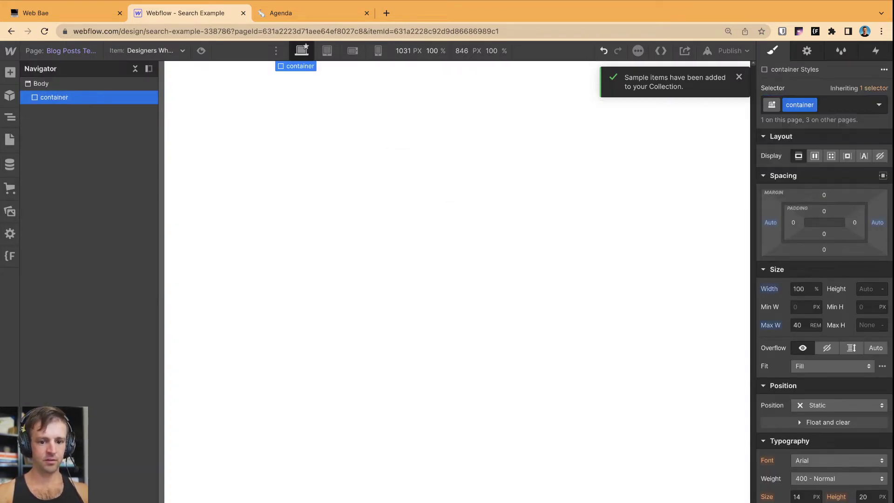
# Add a heading inside the container bound to the Blog Posts Name field
pyautogui.click(9, 72)
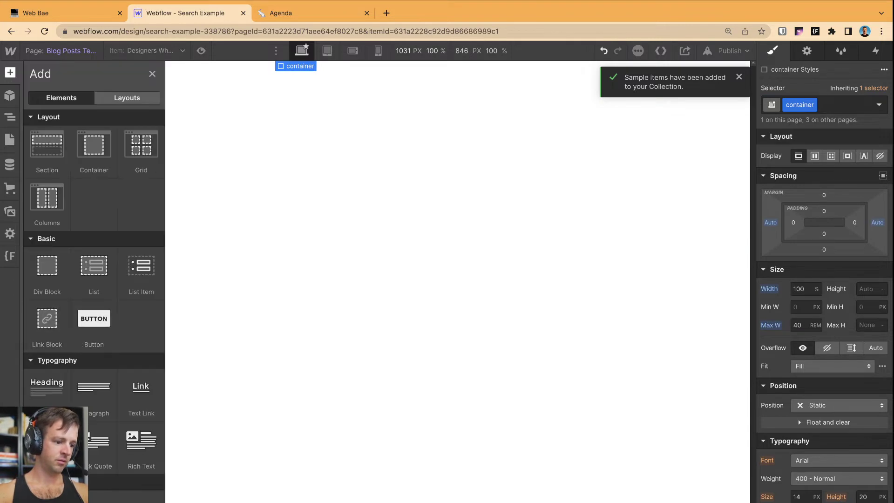
pyautogui.moveTo(45, 374); pyautogui.dragTo(65, 97)
pyautogui.click(315, 196)
pyautogui.click(340, 206)
pyautogui.click(319, 227)
pyautogui.click(405, 109)
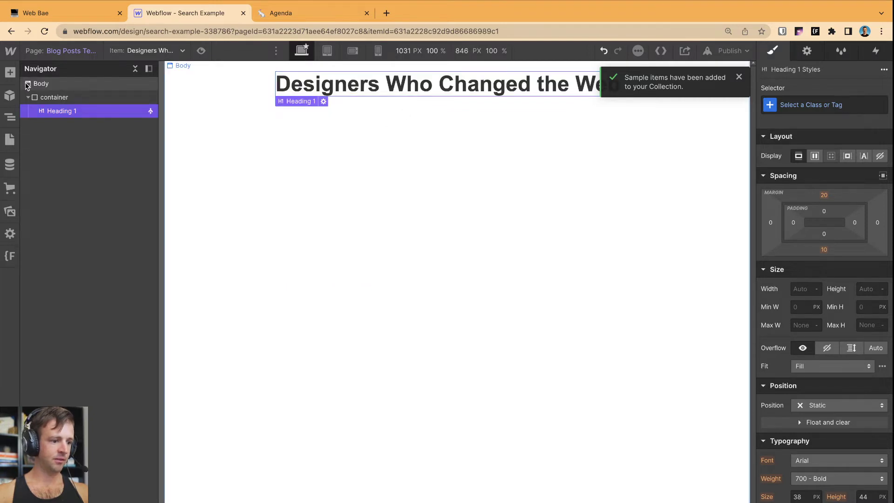
# Add an image bound to the Main Image field and move it into the container
pyautogui.click(10, 72)
pyautogui.scroll(-5, 38, 372)
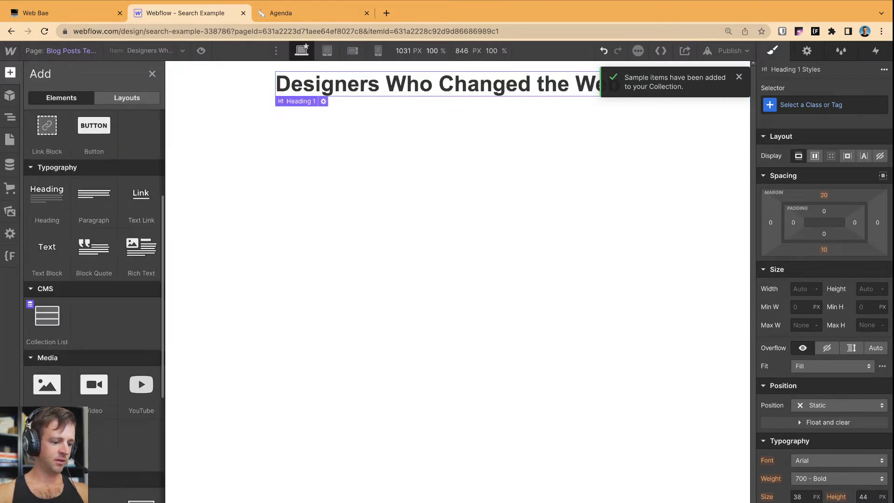
pyautogui.moveTo(46, 384); pyautogui.dragTo(299, 114)
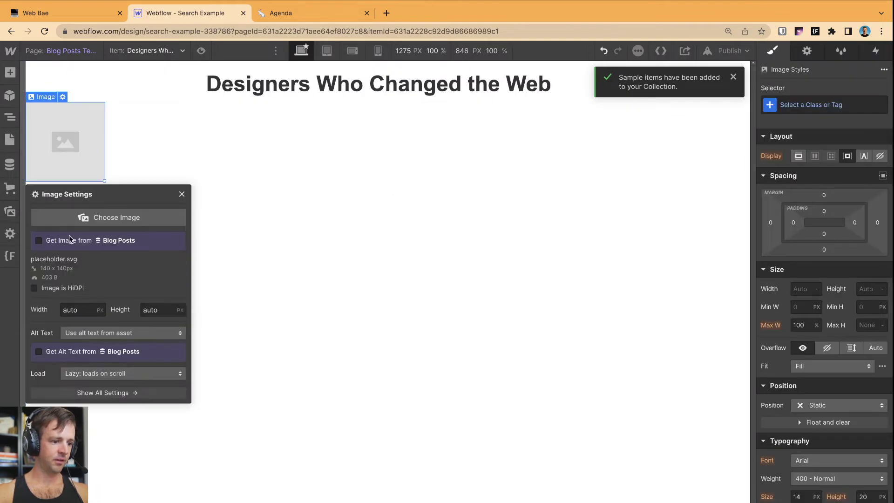
pyautogui.click(82, 254)
pyautogui.click(82, 280)
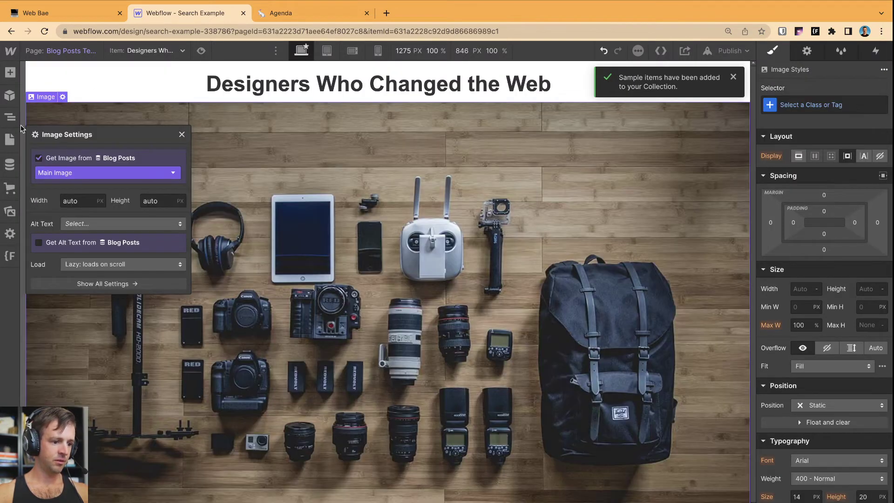
pyautogui.click(182, 135)
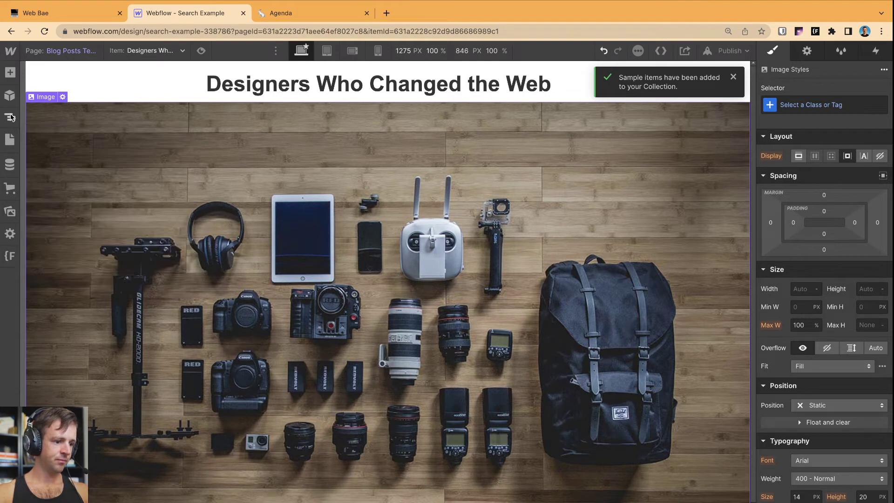
pyautogui.click(10, 117)
pyautogui.moveTo(39, 128); pyautogui.dragTo(63, 123)
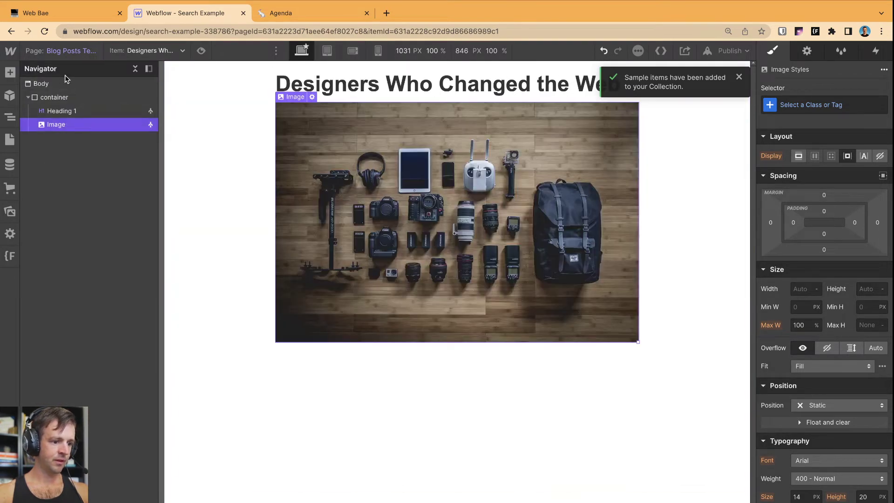
# Nest a Rich Text Block in the container, getting its text from the Post Body field
pyautogui.click(10, 73)
pyautogui.scroll(-2, 67, 347)
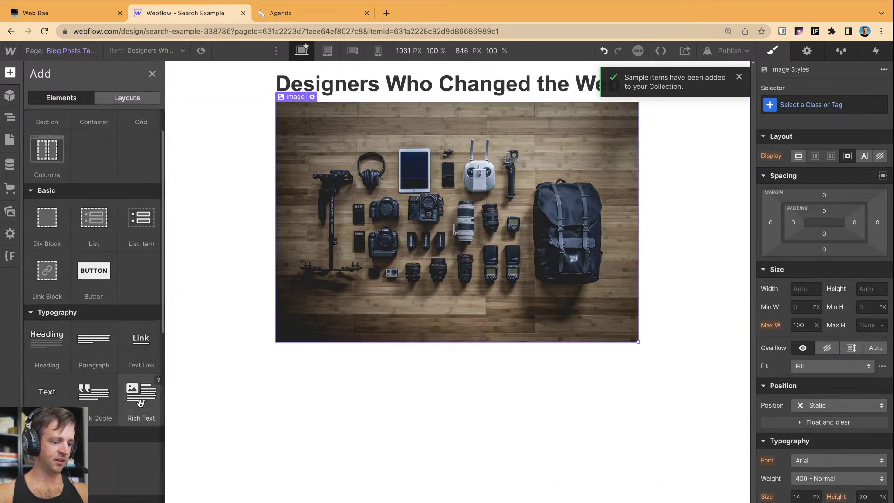
pyautogui.moveTo(142, 401); pyautogui.dragTo(358, 377)
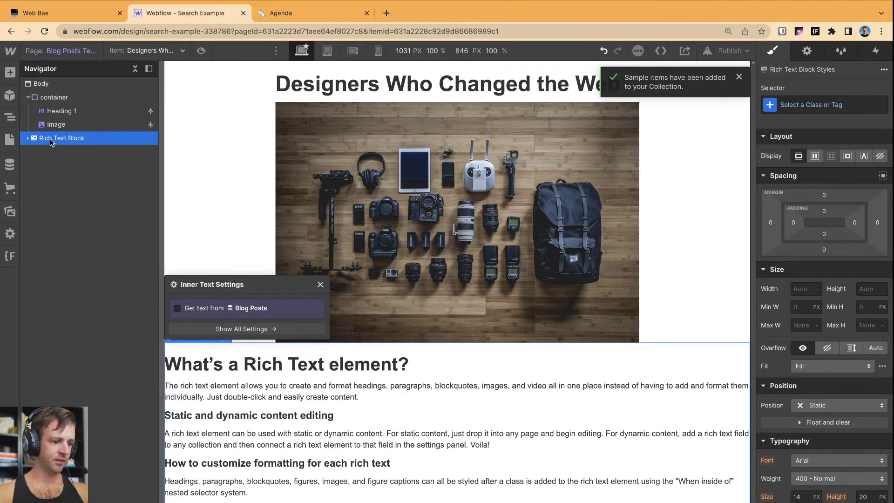
pyautogui.moveTo(54, 142); pyautogui.dragTo(76, 139)
pyautogui.click(338, 337)
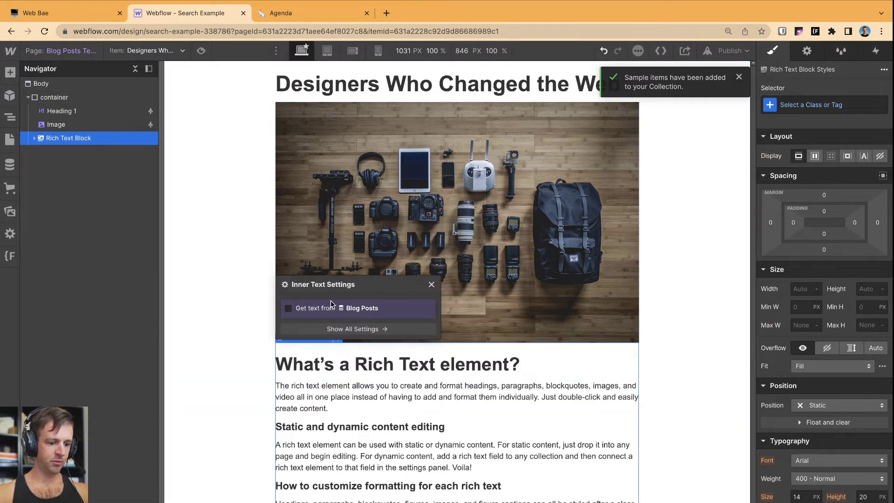
pyautogui.click(332, 319)
pyautogui.click(333, 337)
pyautogui.click(342, 341)
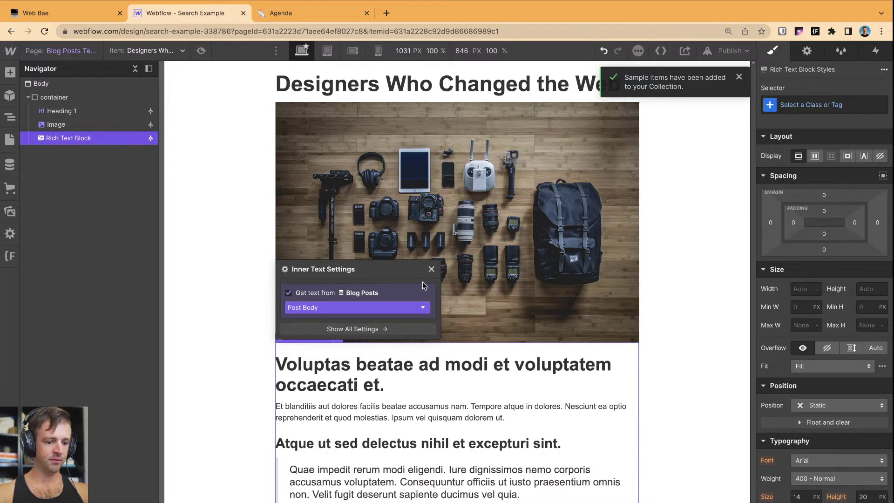
pyautogui.click(431, 270)
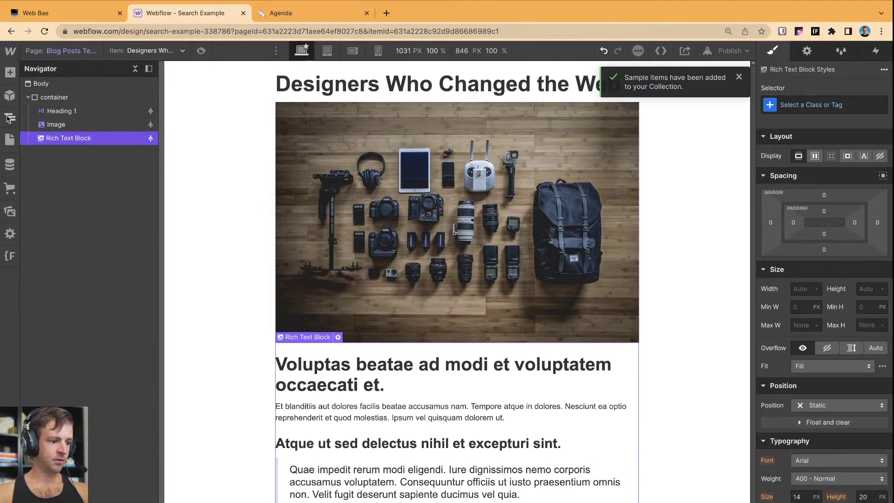
# Review the Blog page's post list, then follow the Finsweet link in the Notion Agenda notes
pyautogui.click(10, 140)
pyautogui.click(66, 157)
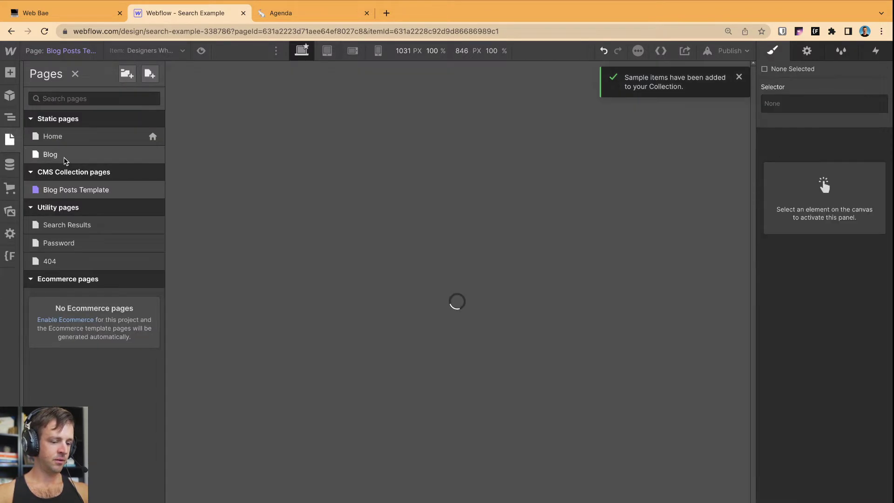
pyautogui.scroll(-5, 597, 283)
pyautogui.scroll(5, 598, 282)
pyautogui.scroll(-5, 597, 283)
pyautogui.scroll(5, 605, 270)
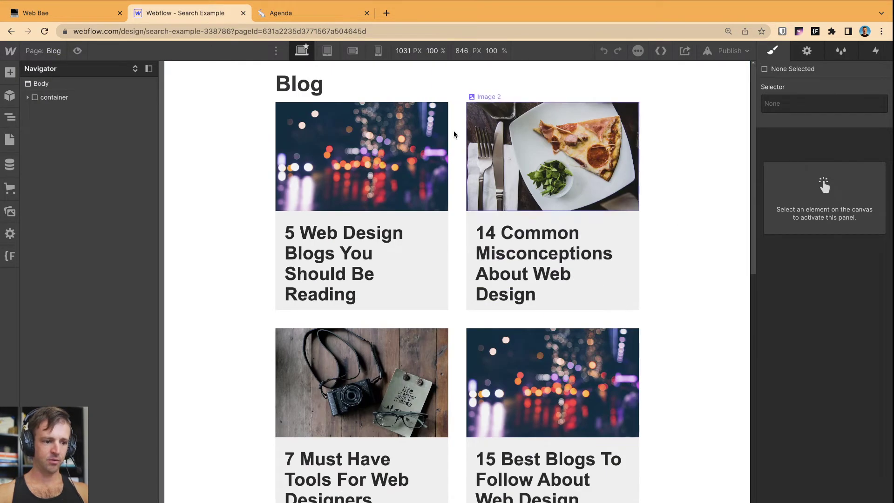
pyautogui.click(313, 13)
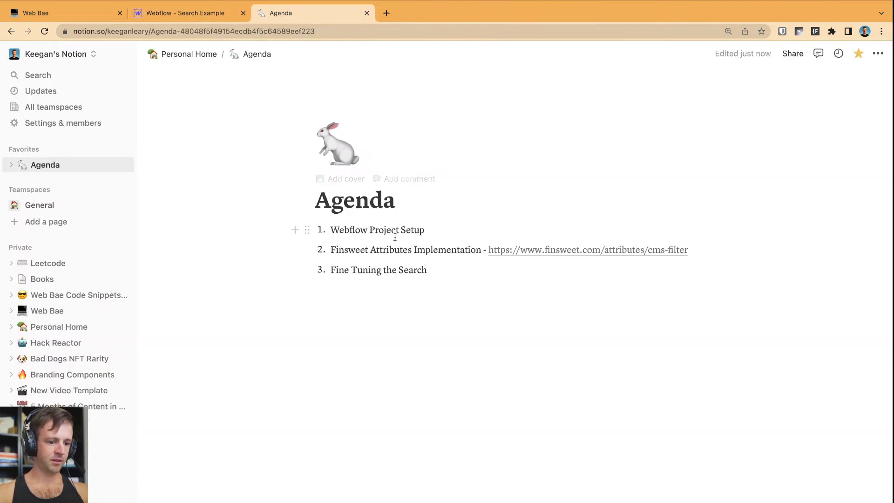
pyautogui.moveTo(361, 245); pyautogui.dragTo(433, 250)
pyautogui.click(435, 250)
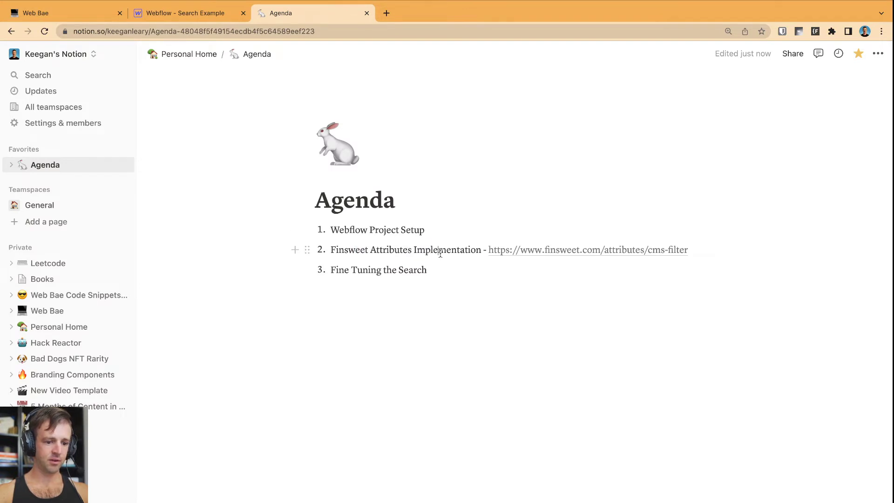
# On the Finsweet CMS Filter page, copy the Step #1 head script and return to Webflow
pyautogui.click(523, 252)
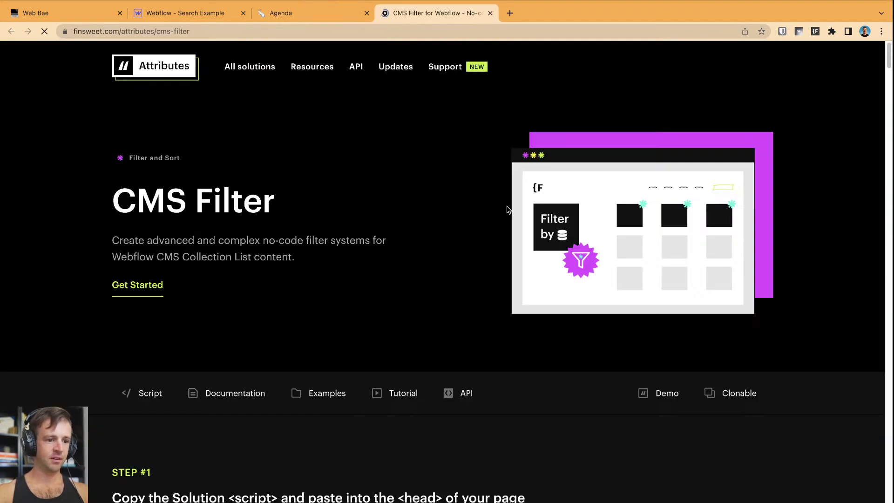
pyautogui.moveTo(137, 200); pyautogui.dragTo(253, 215)
pyautogui.scroll(-4, 379, 250)
pyautogui.moveTo(168, 309); pyautogui.dragTo(433, 309)
pyautogui.click(541, 347)
pyautogui.click(685, 361)
pyautogui.click(185, 13)
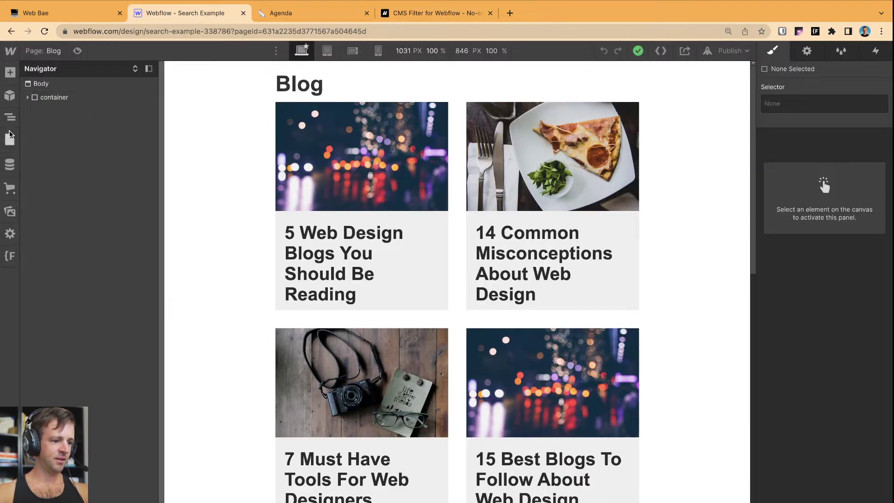
# Paste the Finsweet script into the Blog page's Inside <head> custom code and save
pyautogui.click(8, 140)
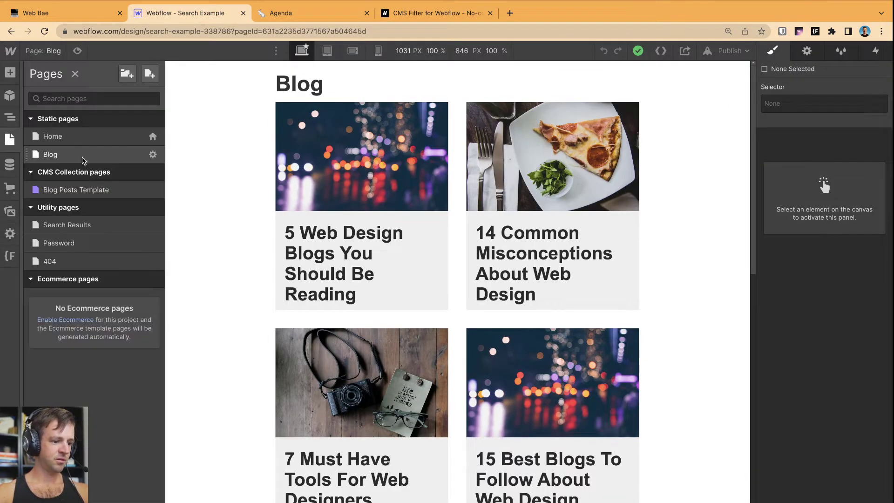
pyautogui.click(152, 156)
pyautogui.scroll(-15, 323, 252)
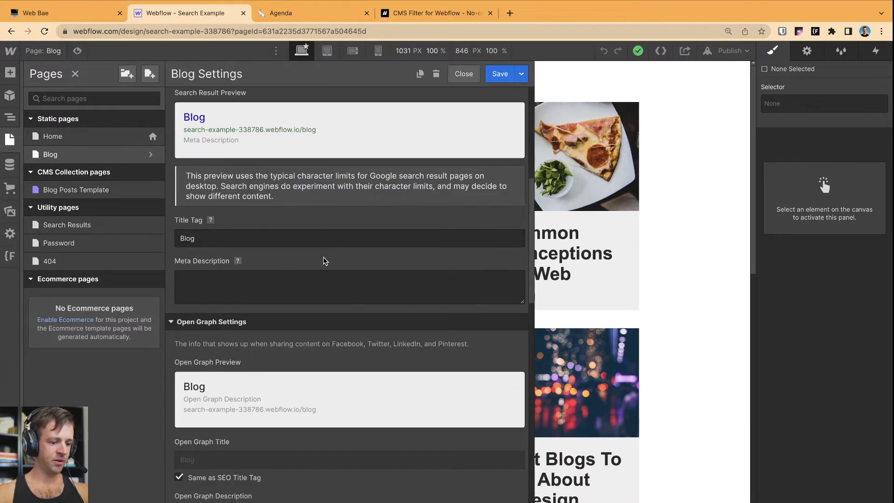
pyautogui.scroll(-6, 255, 301)
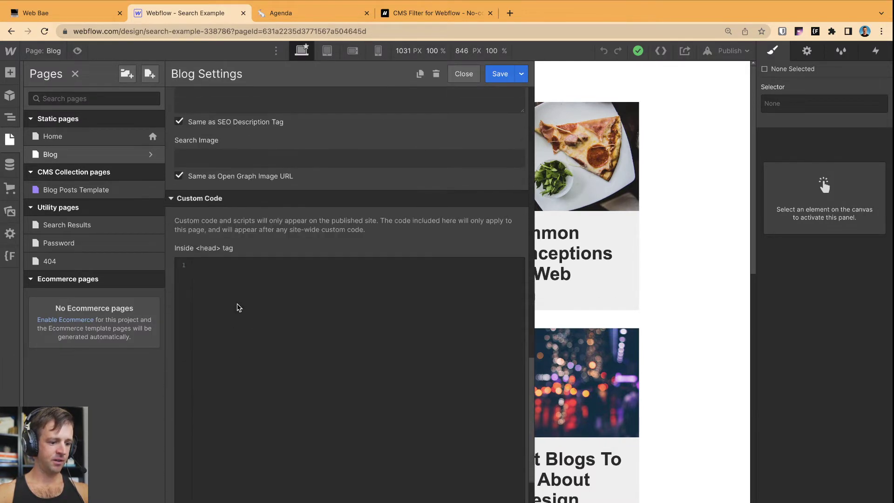
pyautogui.click(238, 305)
pyautogui.hotkey('ctrl', 'v')
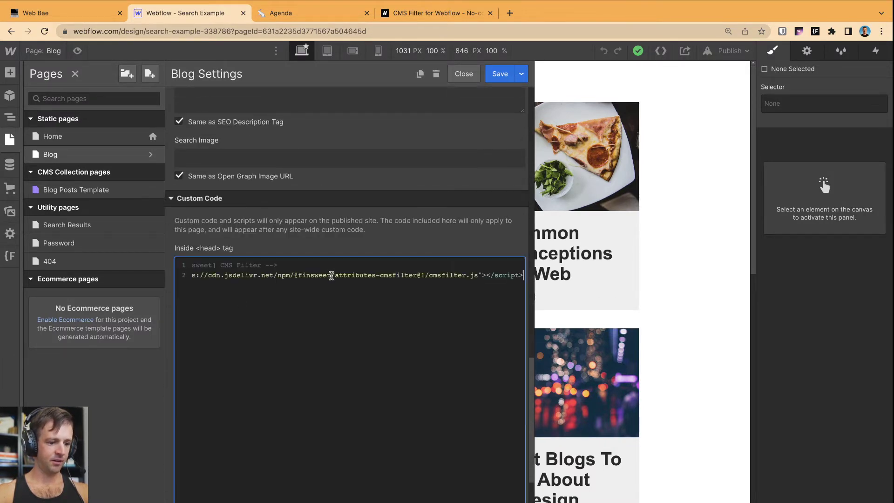
pyautogui.click(499, 73)
# Expand the LIST attribute docs, copy fs-cmsfilter-element, and return to Webflow
pyautogui.click(468, 18)
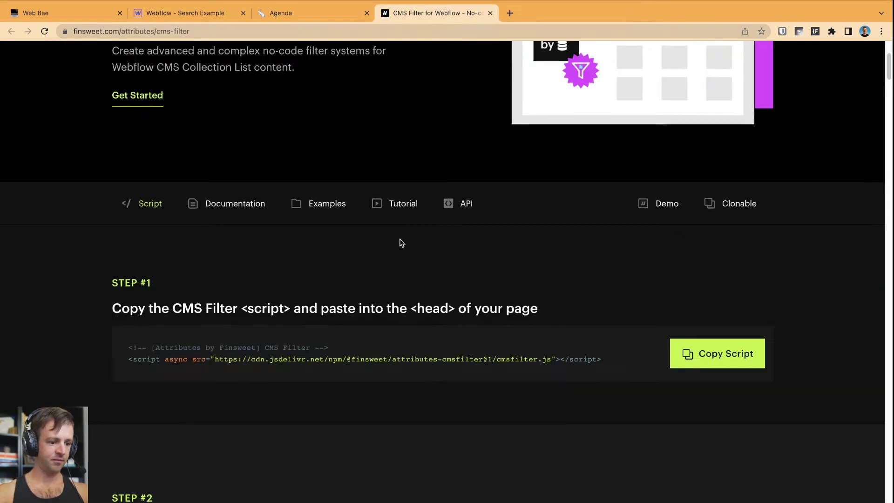
pyautogui.scroll(-8, 393, 226)
pyautogui.scroll(-2, 308, 210)
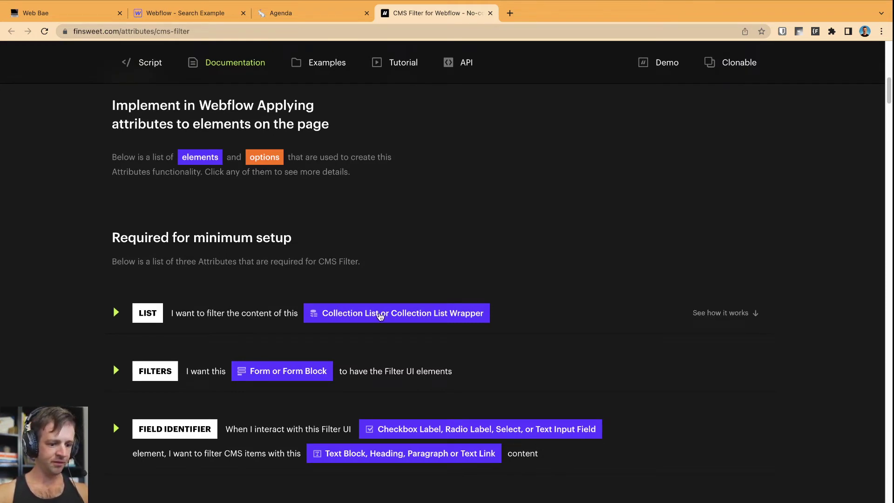
pyautogui.click(240, 315)
pyautogui.scroll(-3, 264, 243)
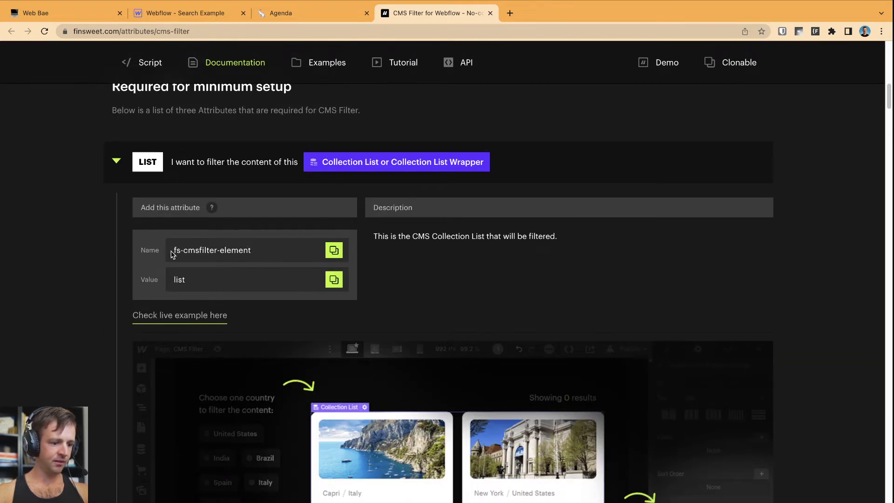
pyautogui.click(336, 252)
pyautogui.click(151, 13)
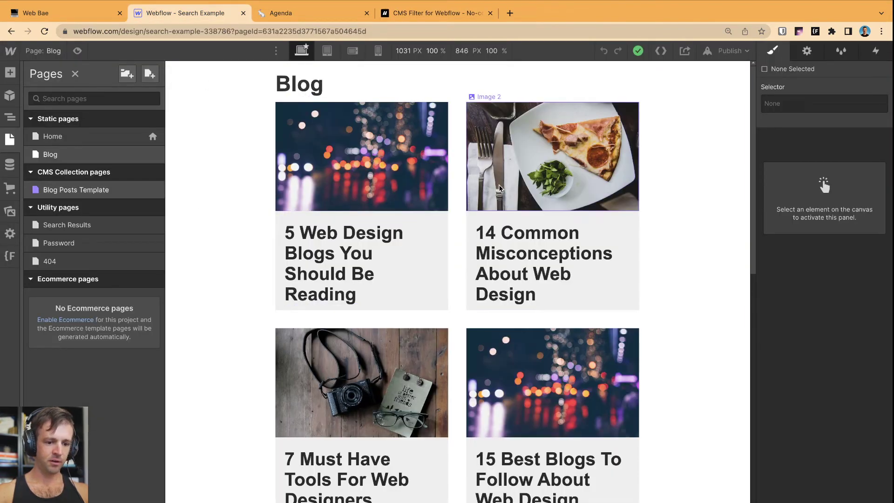
# Select Collection List 2 in the Navigator and open its element settings
pyautogui.click(9, 117)
pyautogui.click(27, 98)
pyautogui.click(34, 124)
pyautogui.click(45, 139)
pyautogui.click(41, 139)
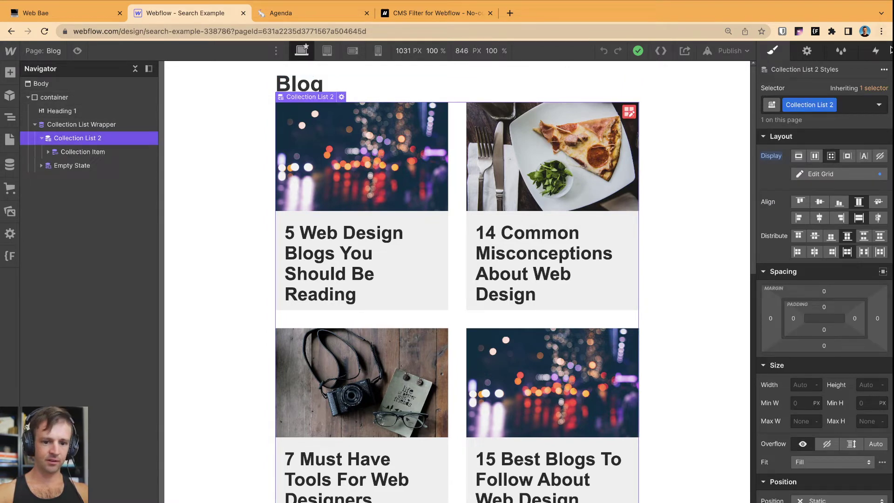
pyautogui.click(805, 57)
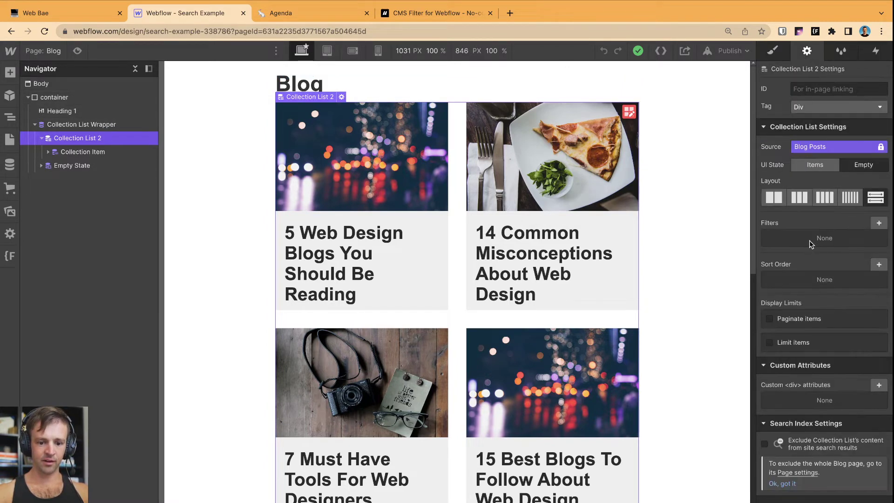
# Add the custom attribute fs-cmsfilter-element with value 'list' and save it
pyautogui.click(879, 385)
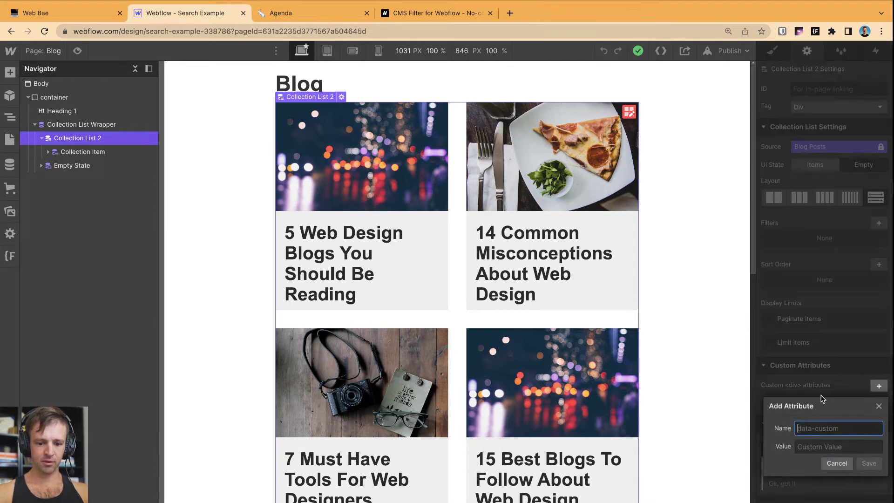
pyautogui.press('super+v')
pyautogui.click(807, 445)
pyautogui.write('list')
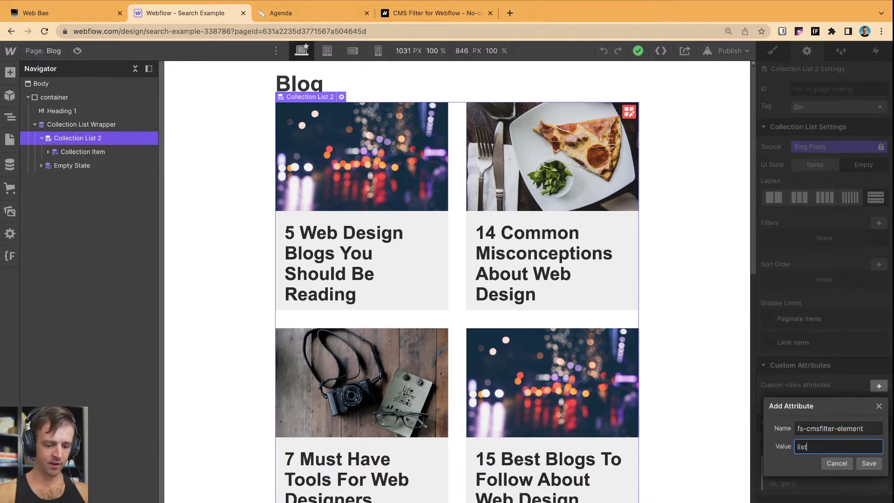
pyautogui.click(868, 465)
pyautogui.click(483, 13)
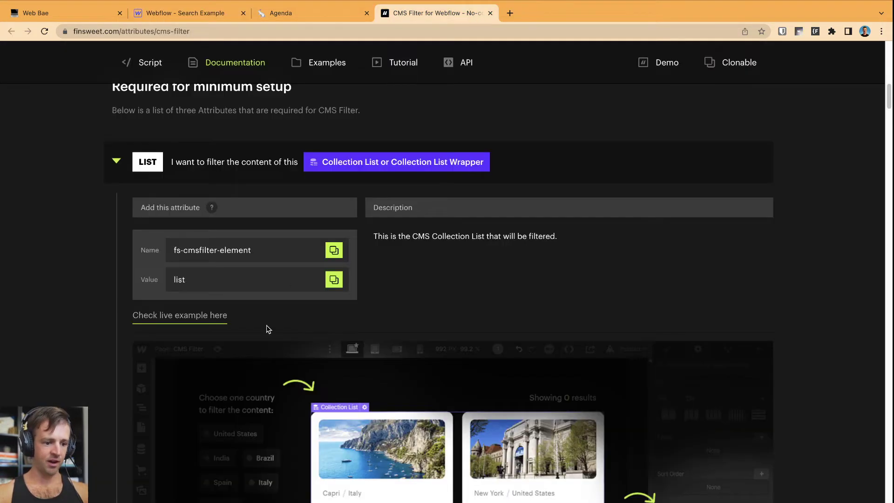
pyautogui.click(221, 11)
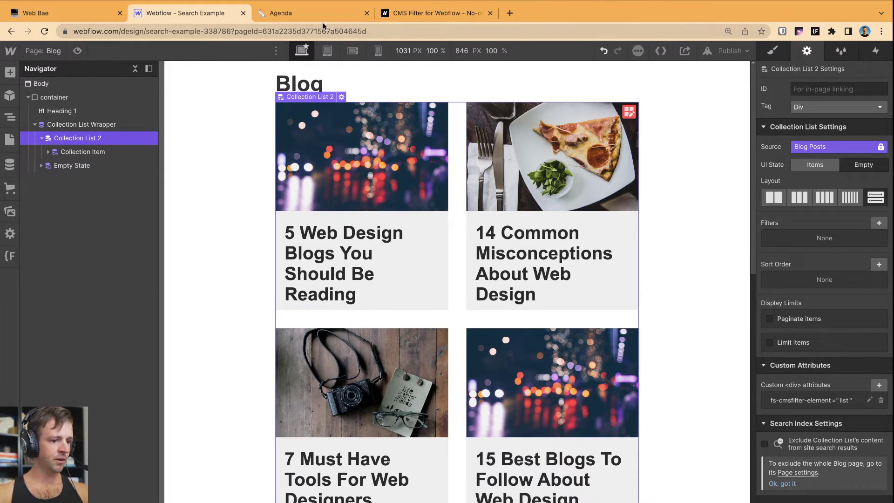
# Collapse LIST and read the FILTERS docs specifying fs-cmsfilter-element = filters on a Form Block
pyautogui.click(404, 13)
pyautogui.click(122, 162)
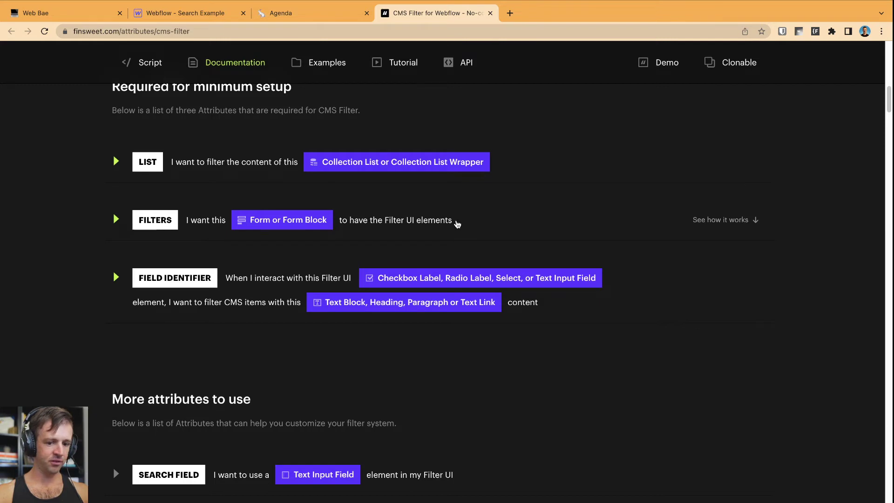
pyautogui.click(386, 227)
pyautogui.scroll(-4, 493, 251)
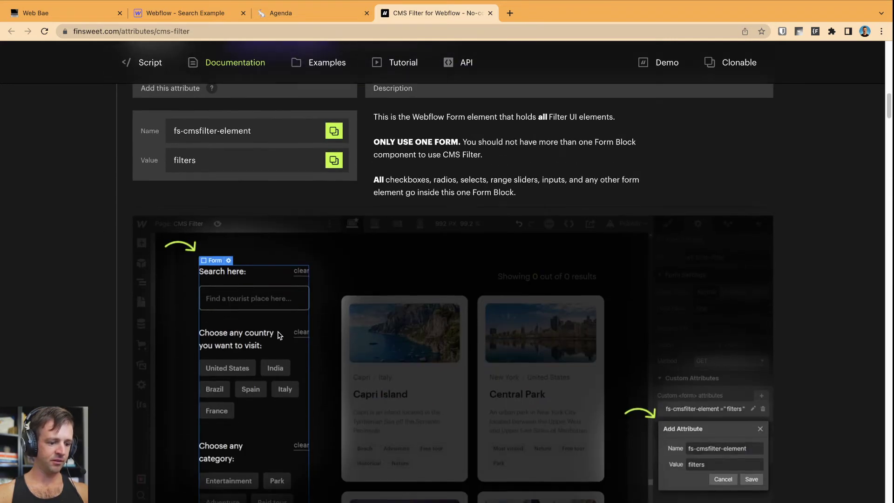
pyautogui.scroll(-1, 274, 333)
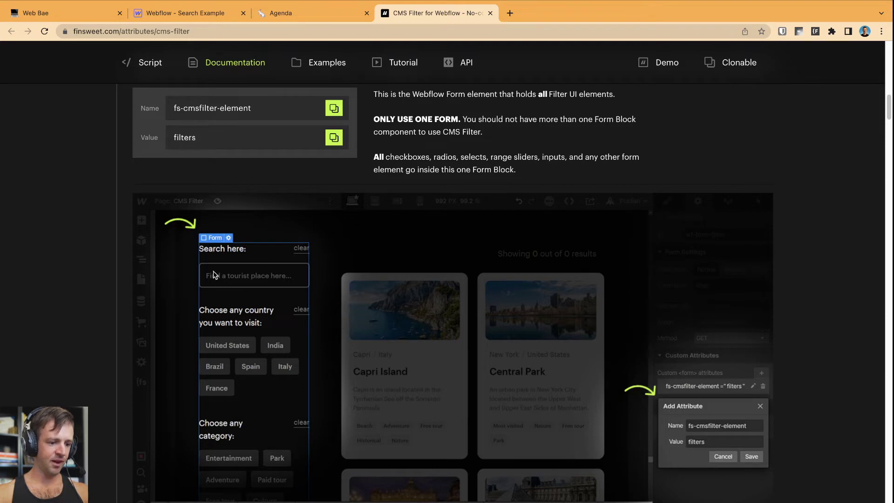
pyautogui.scroll(3, 326, 277)
pyautogui.doubleClick(543, 263)
# Add a Form Block inside the Blog page container under the heading
pyautogui.click(183, 13)
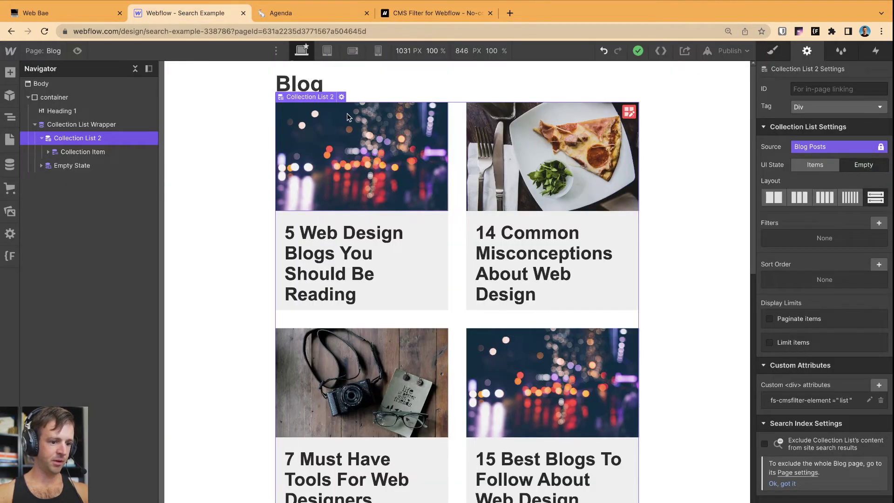
pyautogui.click(10, 72)
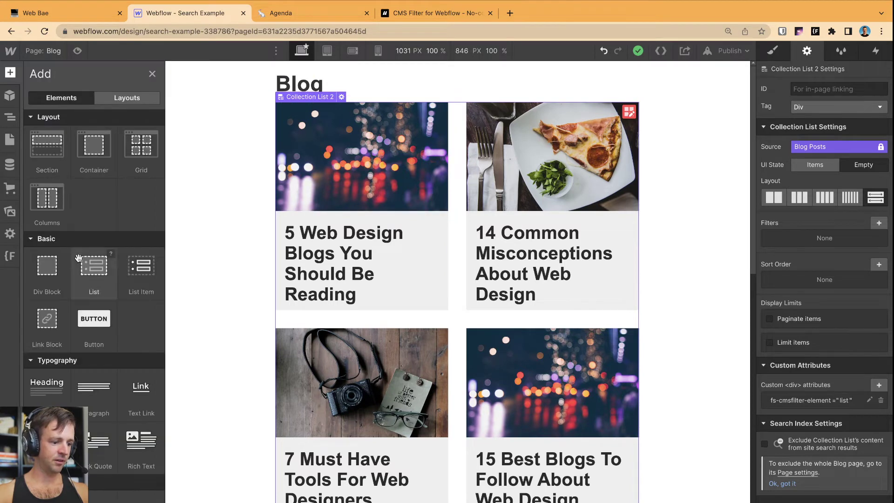
pyautogui.scroll(-5, 78, 367)
pyautogui.scroll(-1, 79, 373)
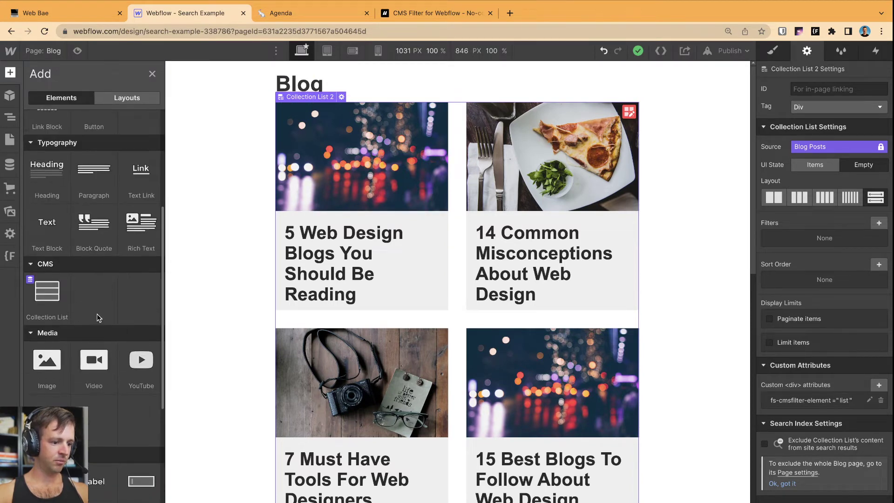
pyautogui.moveTo(124, 349); pyautogui.dragTo(77, 124)
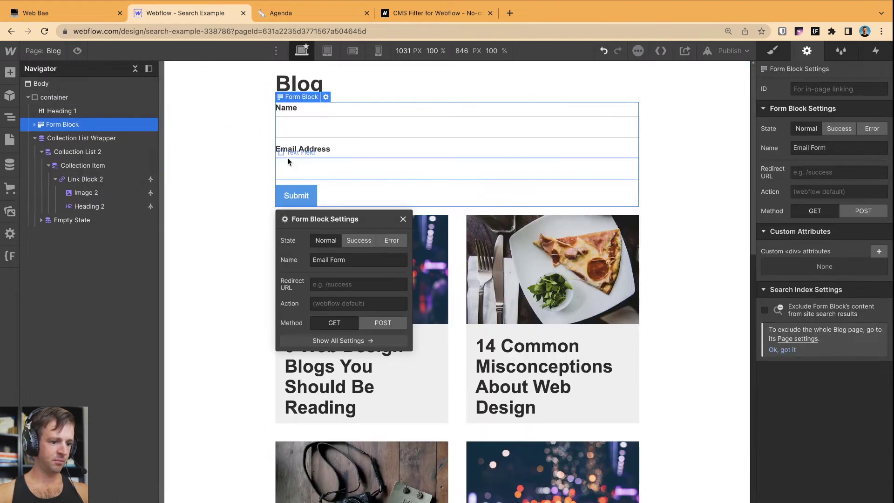
# Delete the form's labels and Name field, and set the Submit Button's Display to none
pyautogui.click(300, 108)
pyautogui.press('Delete')
pyautogui.press('Delete')
pyautogui.press('Delete')
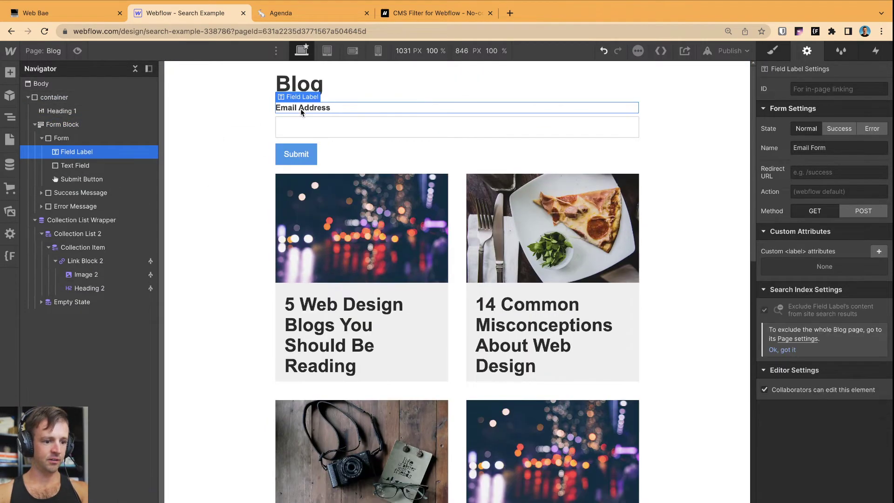
pyautogui.click(304, 141)
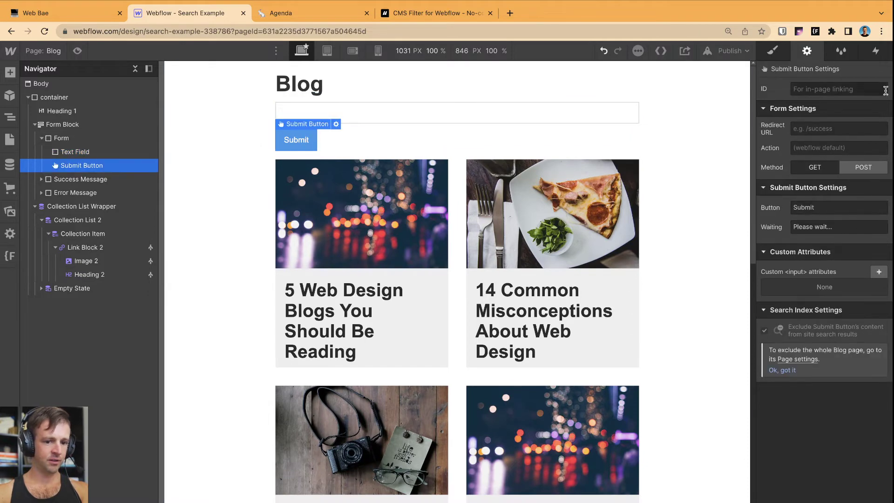
pyautogui.press('s')
pyautogui.click(878, 155)
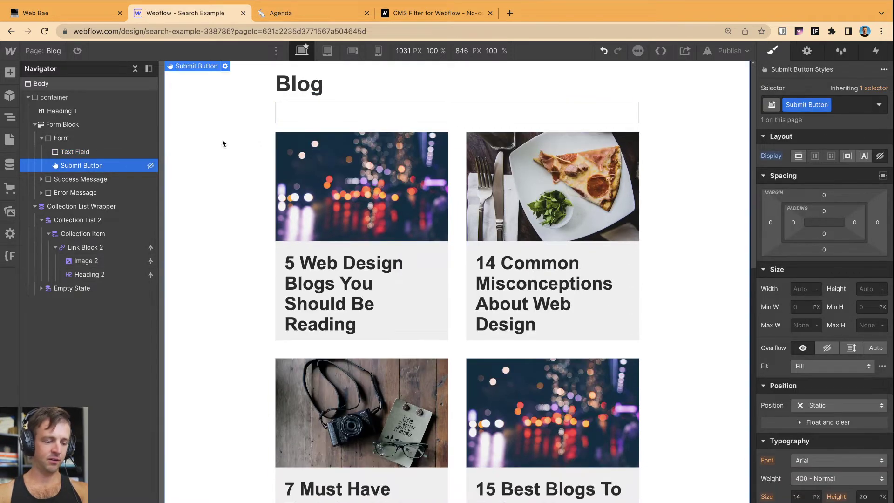
# Set the text field's placeholder to 'Search...' and uncheck Required
pyautogui.click(74, 152)
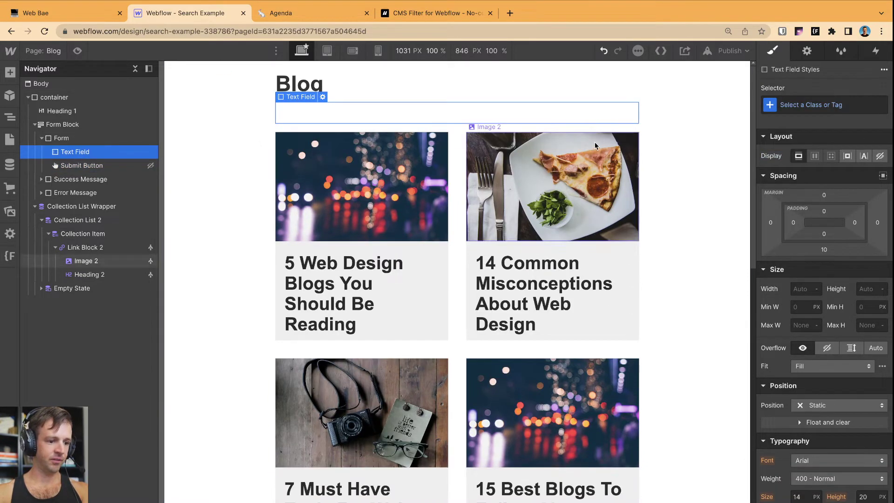
pyautogui.click(808, 52)
pyautogui.click(803, 306)
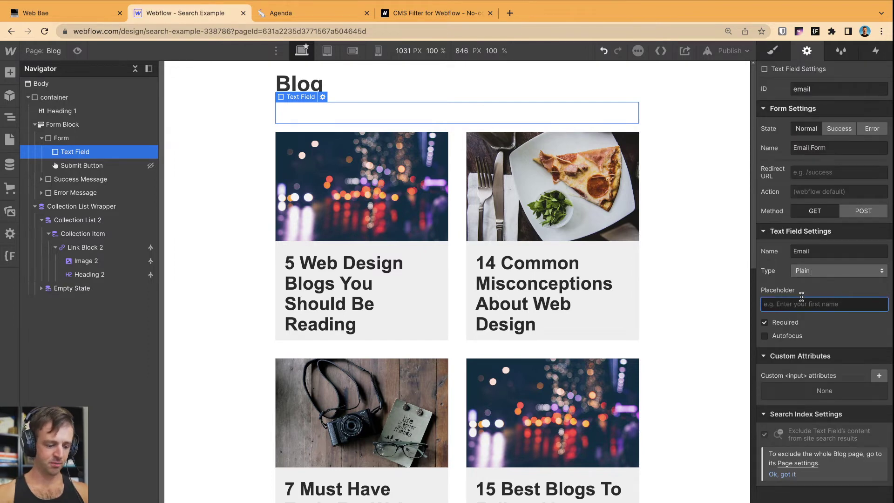
pyautogui.write('Search')
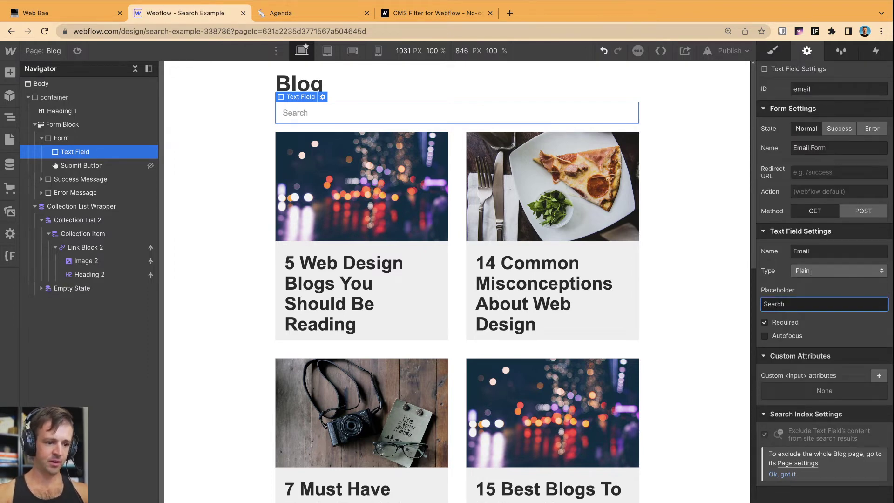
pyautogui.write('...')
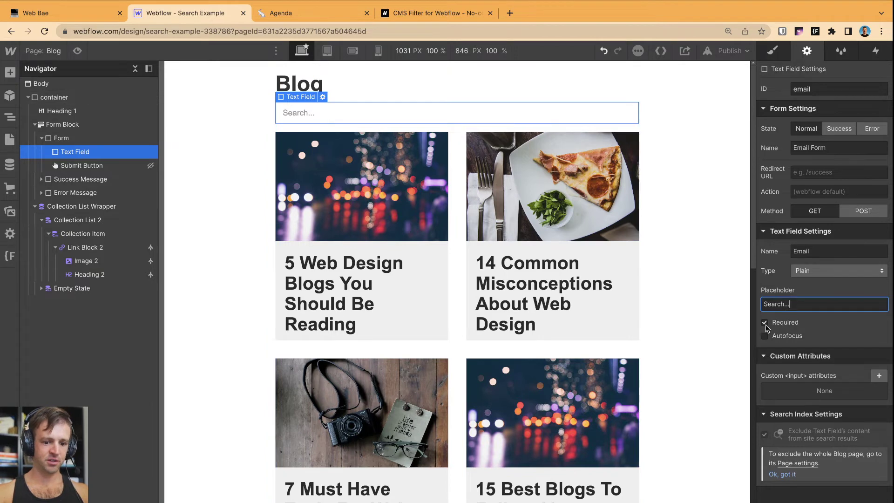
pyautogui.click(764, 322)
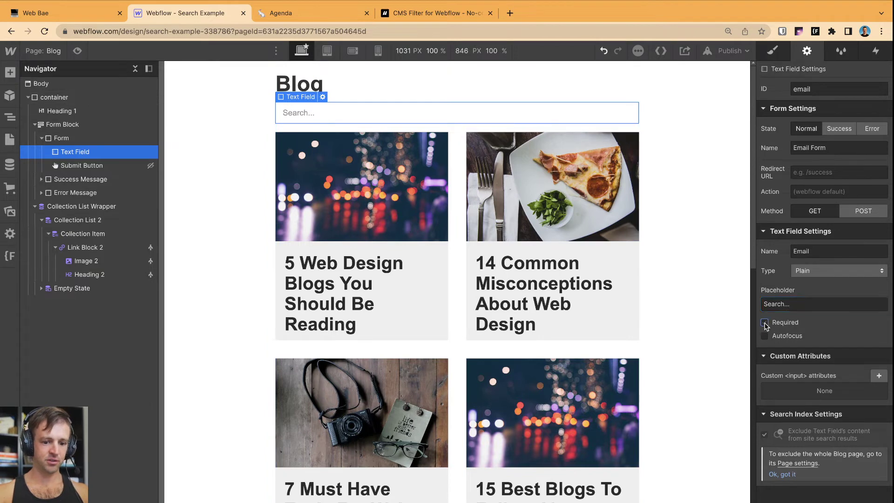
pyautogui.click(709, 179)
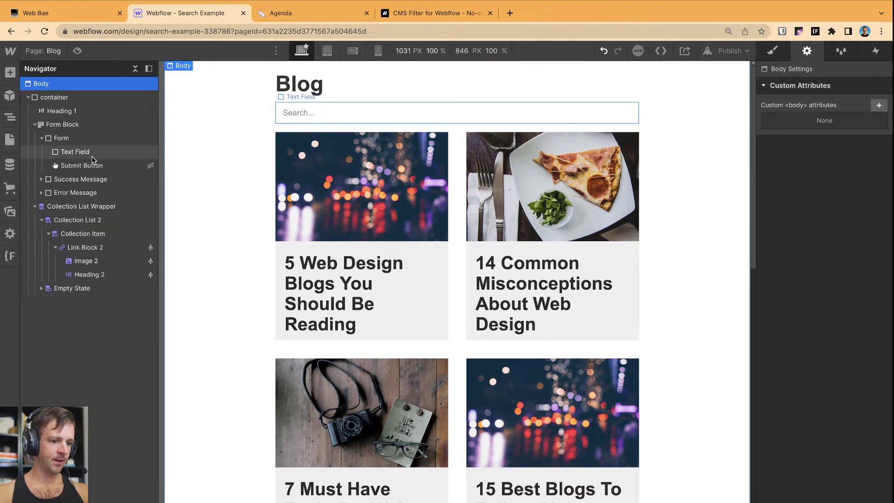
# Copy the fs-cmsfilter-element attribute name from the Finsweet FILTERS docs
pyautogui.click(419, 14)
pyautogui.scroll(1, 224, 229)
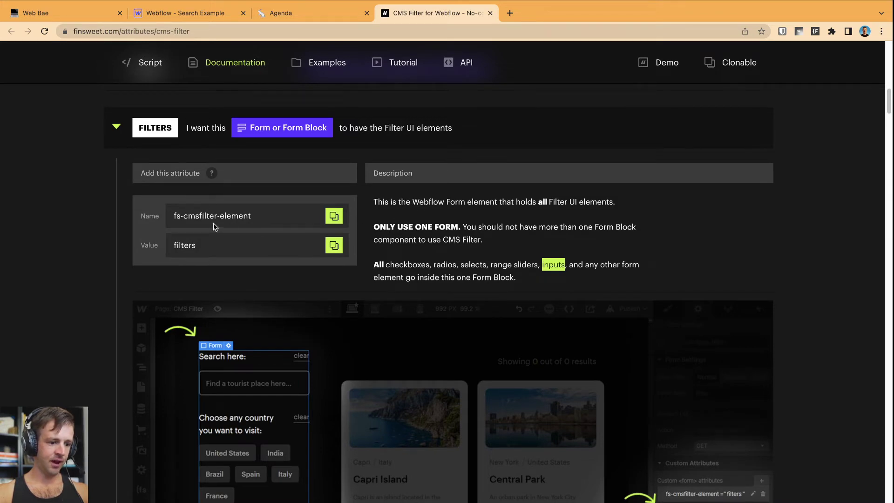
pyautogui.click(214, 226)
pyautogui.click(334, 216)
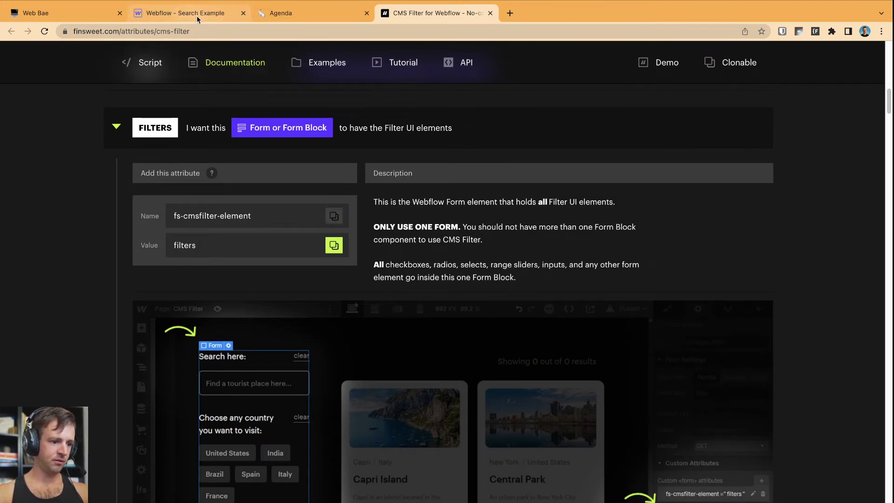
pyautogui.click(233, 19)
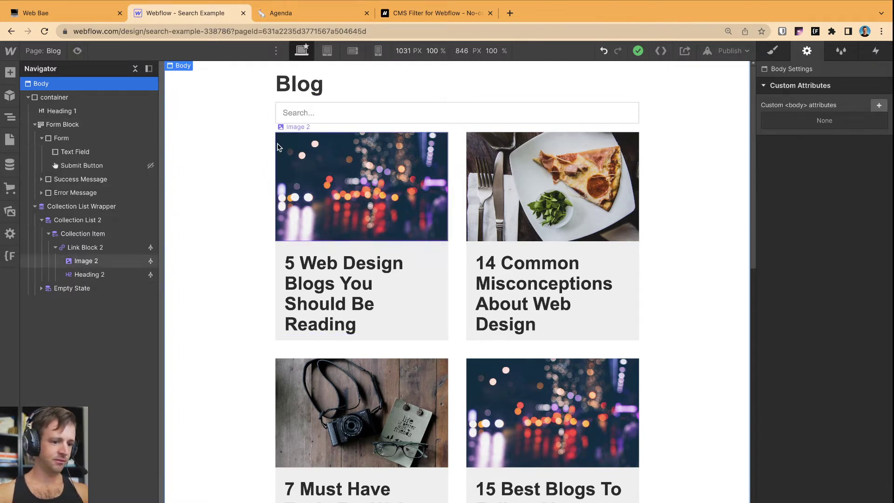
# Add the custom attribute fs-cmsfilter-element with value 'filters' to the Form Block and save
pyautogui.click(87, 127)
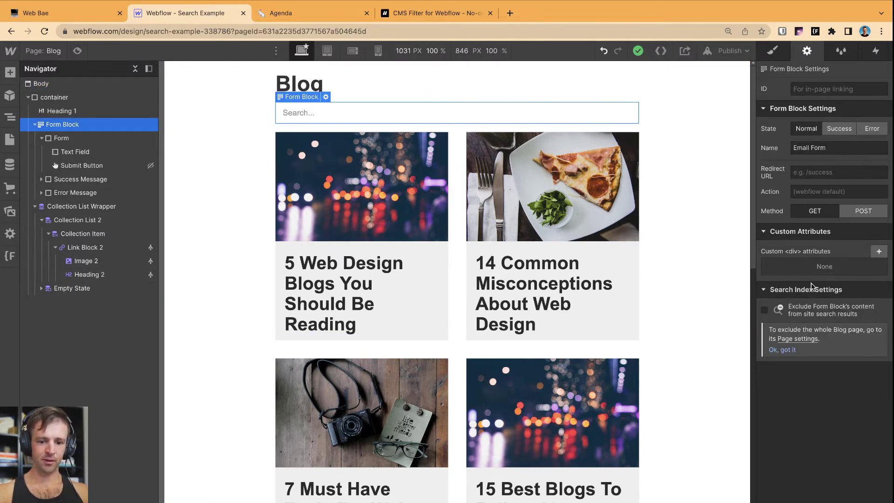
pyautogui.click(878, 252)
pyautogui.press('super+v')
pyautogui.click(808, 315)
pyautogui.write('f')
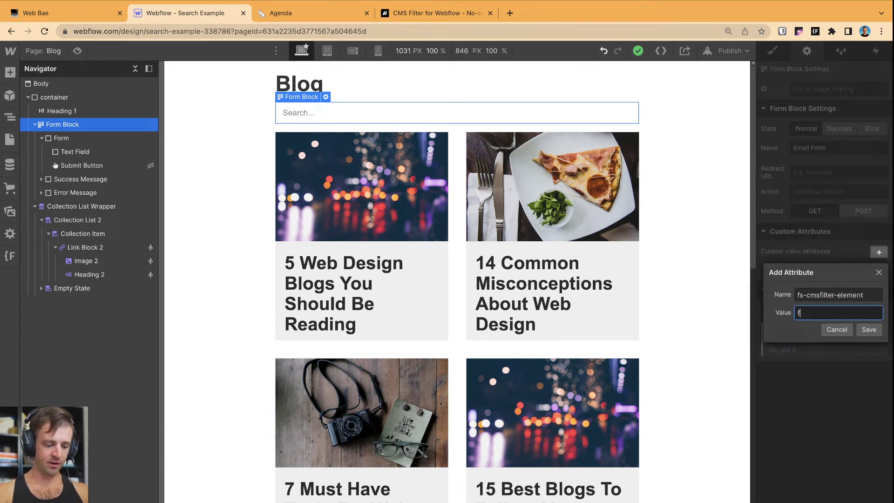
pyautogui.write('ilters')
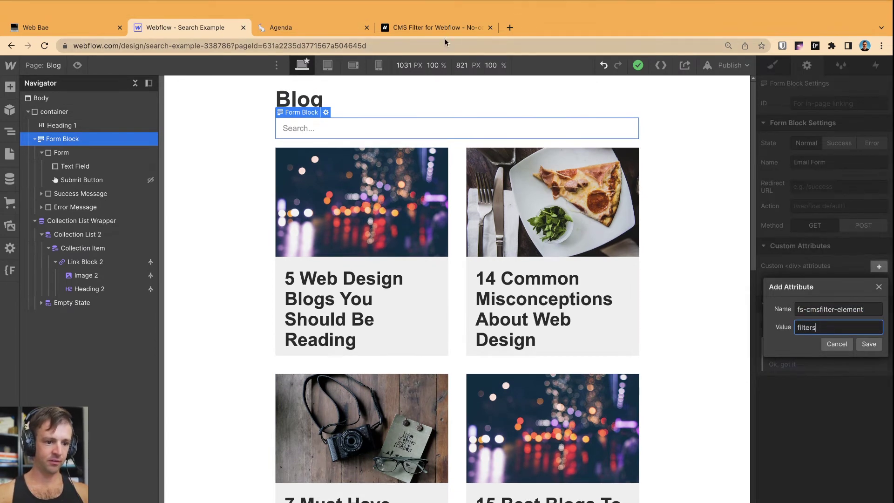
pyautogui.click(439, 33)
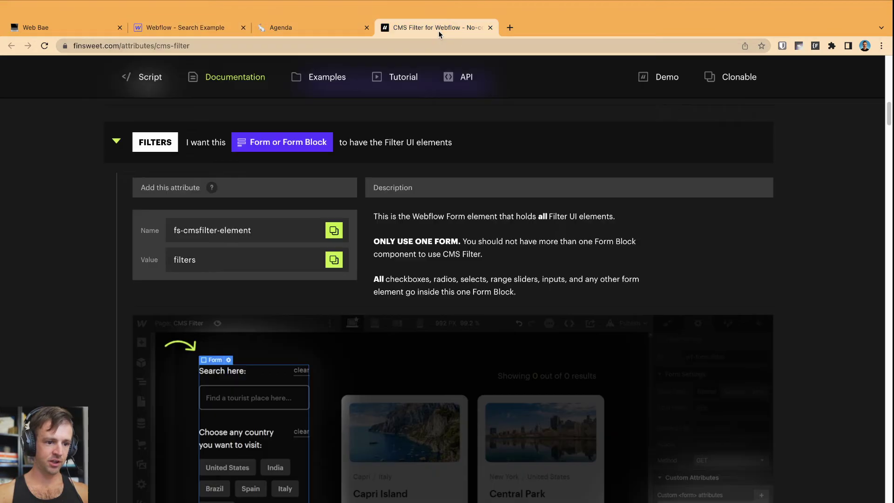
pyautogui.click(203, 26)
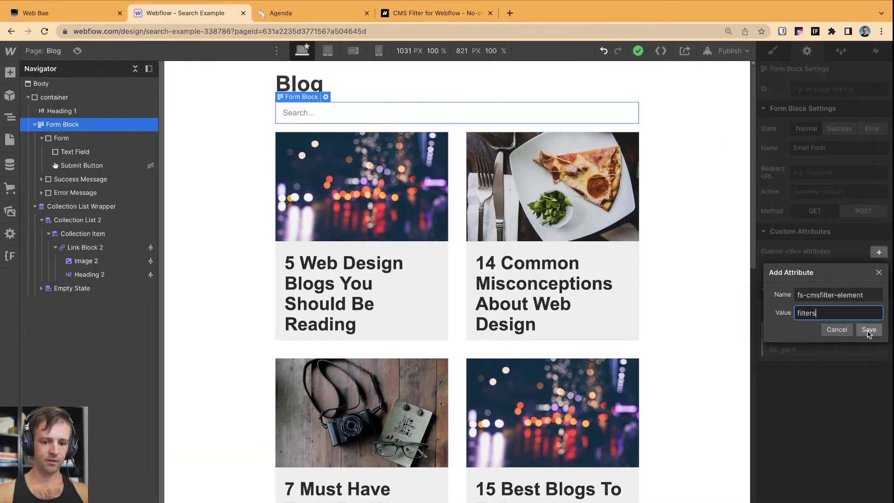
pyautogui.click(869, 329)
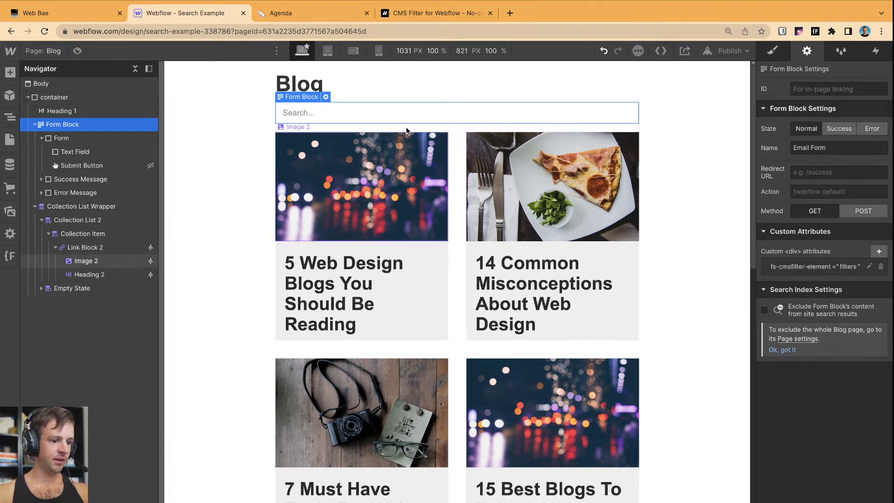
# Collapse FILTERS, expand FIELD IDENTIFIER, and copy the fs-cmsfilter-field attribute name
pyautogui.click(412, 16)
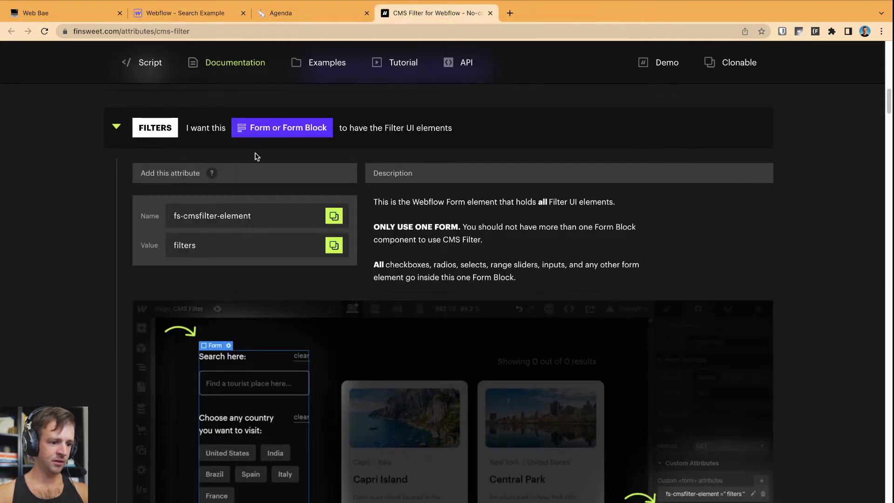
pyautogui.click(200, 128)
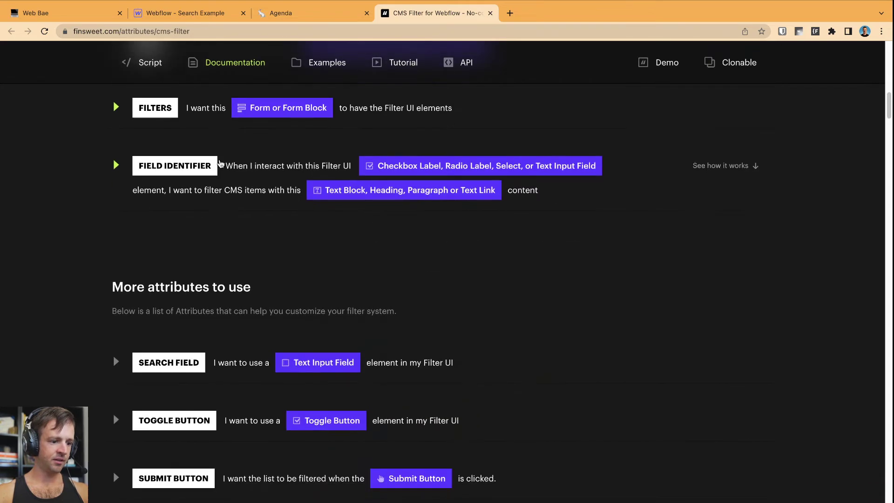
pyautogui.scroll(1, 209, 186)
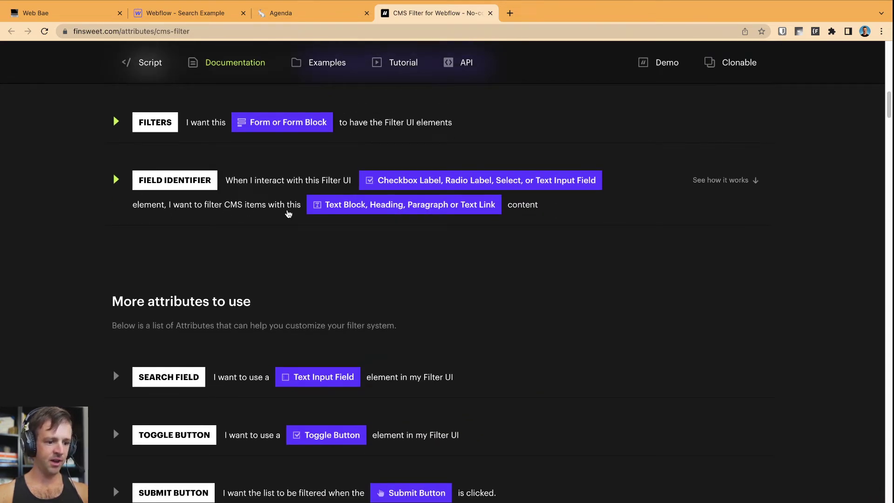
pyautogui.click(278, 190)
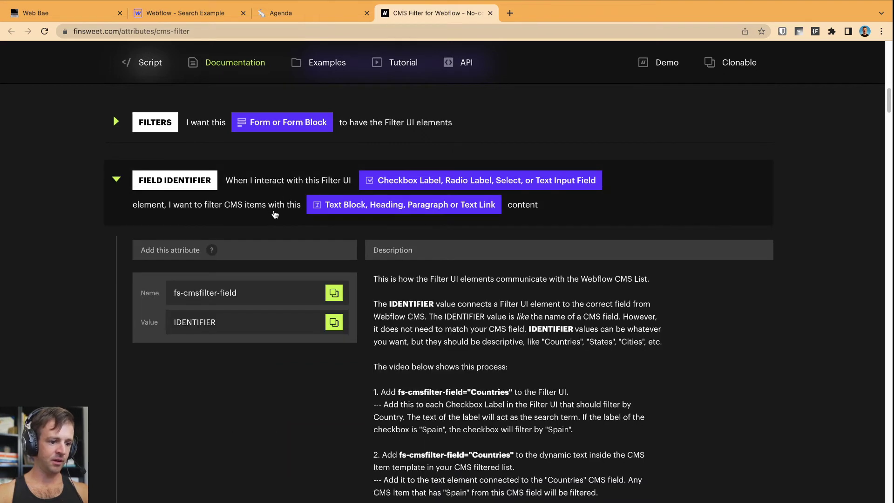
pyautogui.scroll(-3, 279, 225)
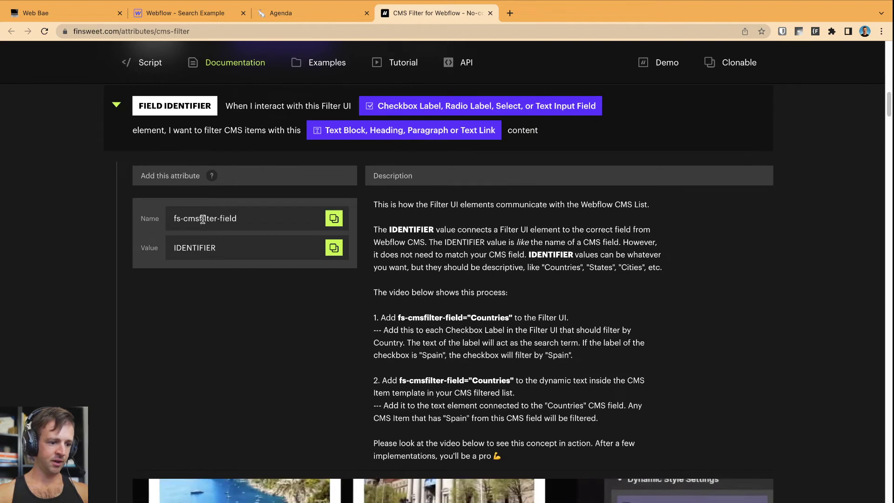
pyautogui.doubleClick(200, 219)
pyautogui.click(331, 218)
# Give the search text field the custom attribute fs-cmsfilter-field with value heading
pyautogui.click(192, 21)
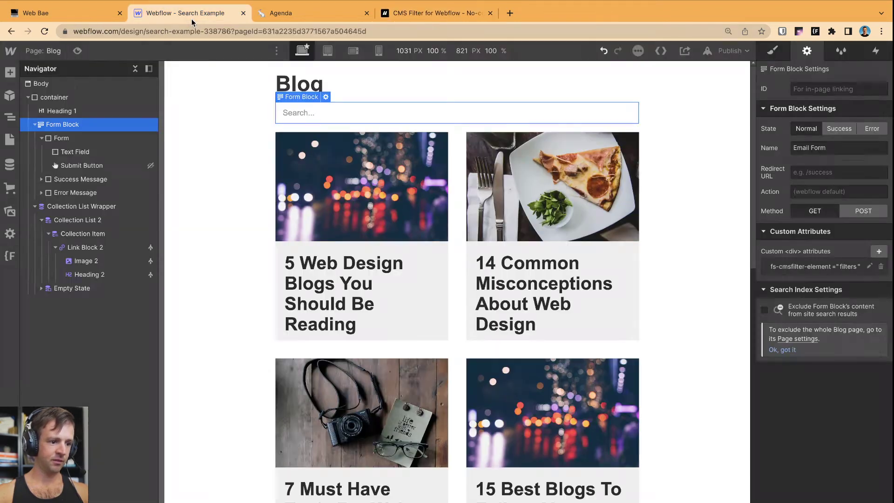
pyautogui.click(95, 155)
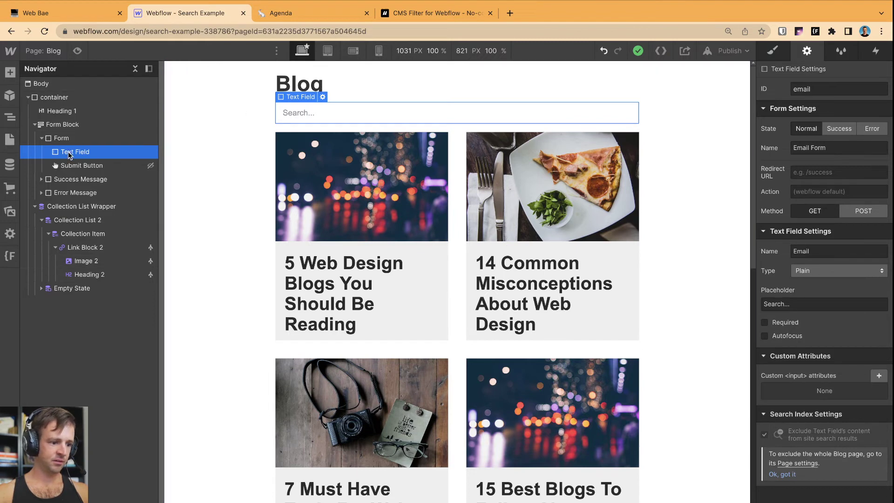
pyautogui.click(880, 375)
pyautogui.hotkey('ctrl', 'v')
pyautogui.click(829, 438)
pyautogui.write('h')
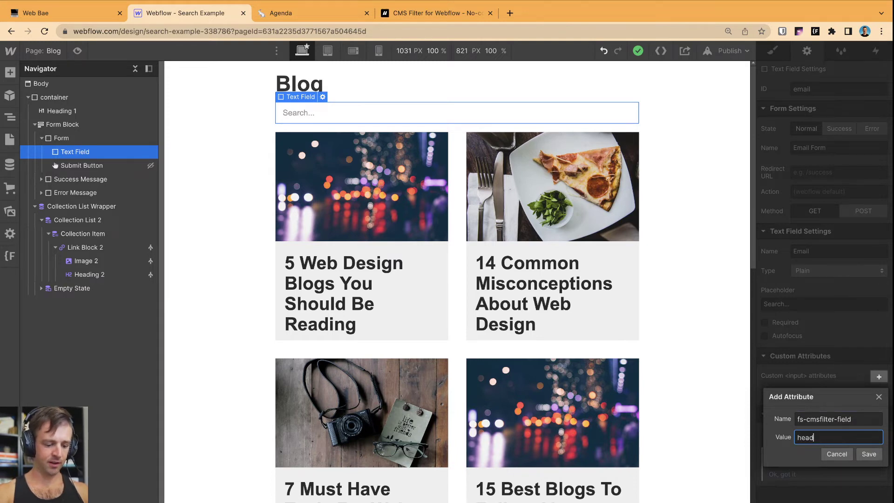
pyautogui.click(880, 455)
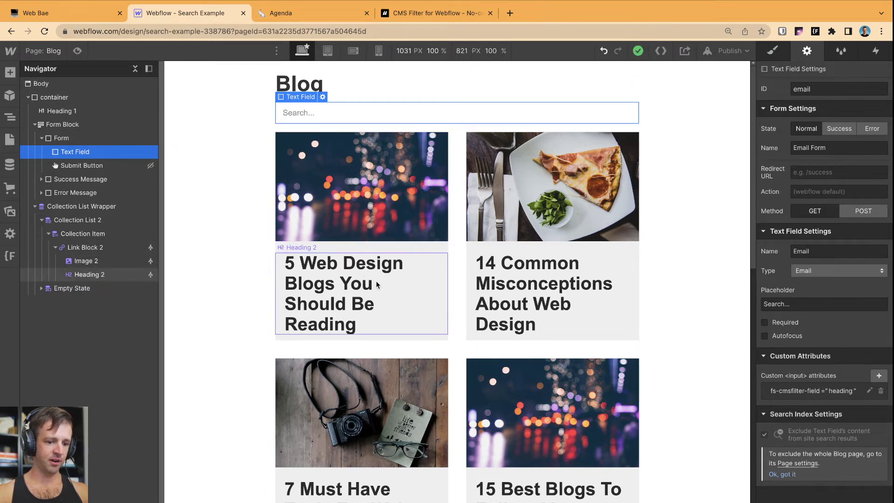
# Tag the first card's post heading with fs-cmsfilter-field=heading
pyautogui.click(390, 295)
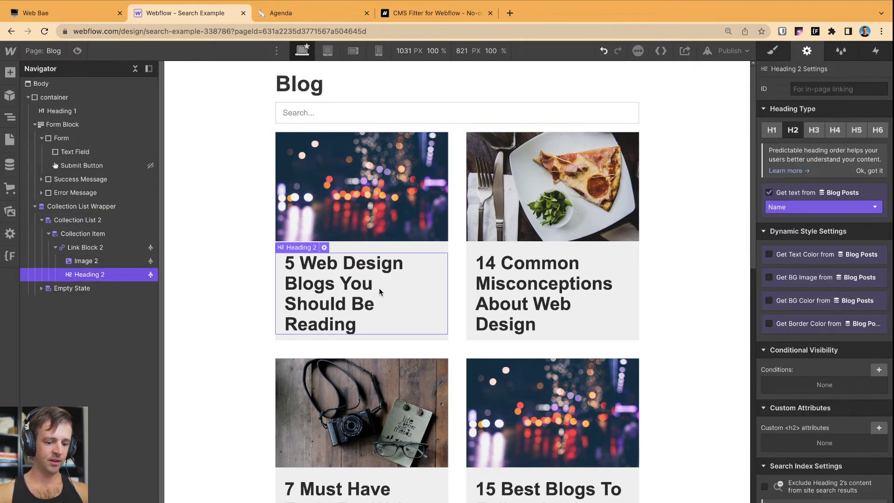
pyautogui.scroll(-5, 389, 296)
pyautogui.scroll(5, 515, 373)
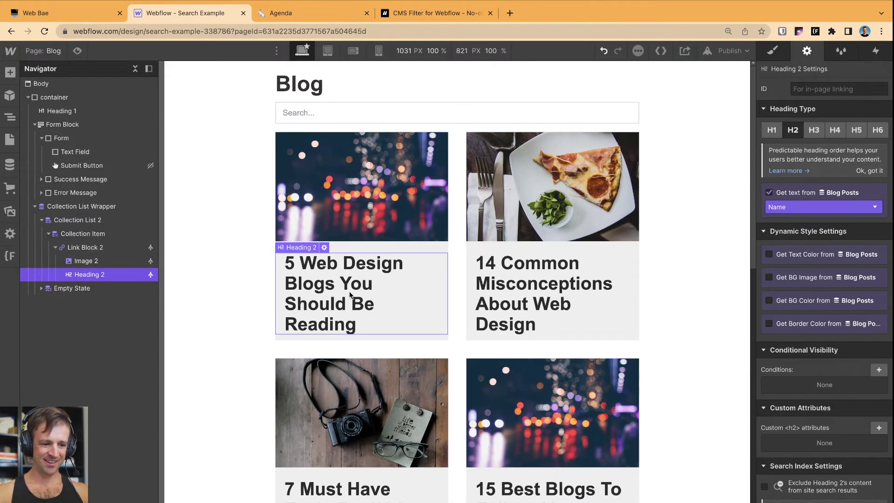
pyautogui.click(880, 428)
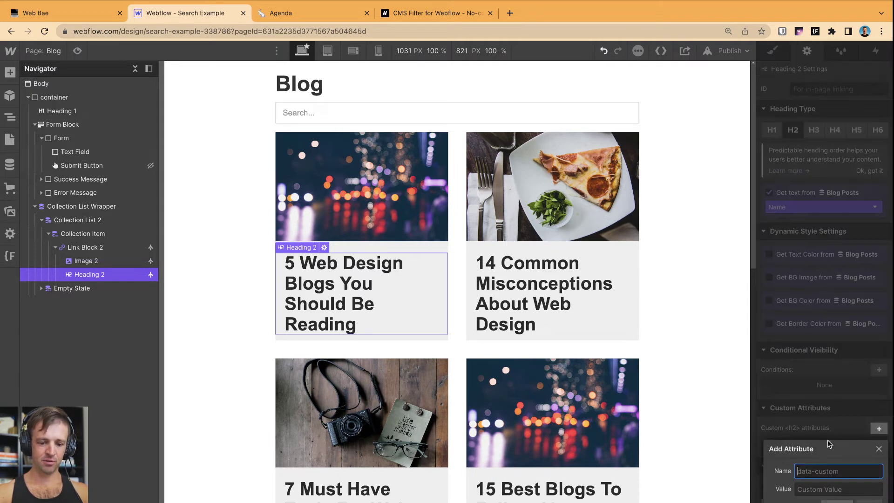
pyautogui.press('super+v')
pyautogui.click(829, 486)
pyautogui.write('he')
pyautogui.press('Return')
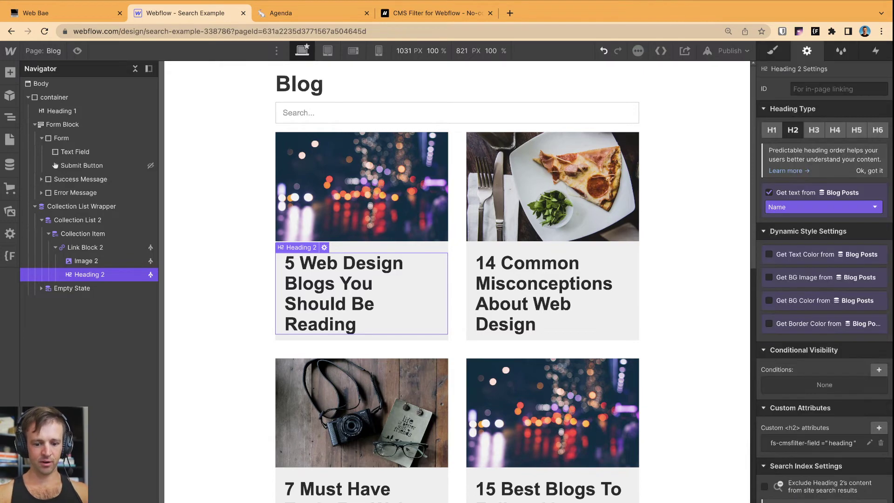
# Publish the site to its webflow.io domain
pyautogui.click(436, 13)
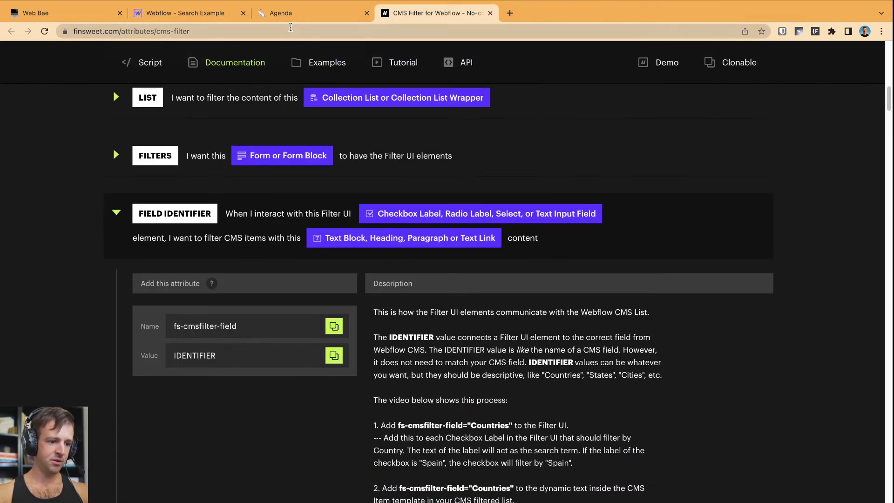
pyautogui.click(196, 13)
pyautogui.click(720, 52)
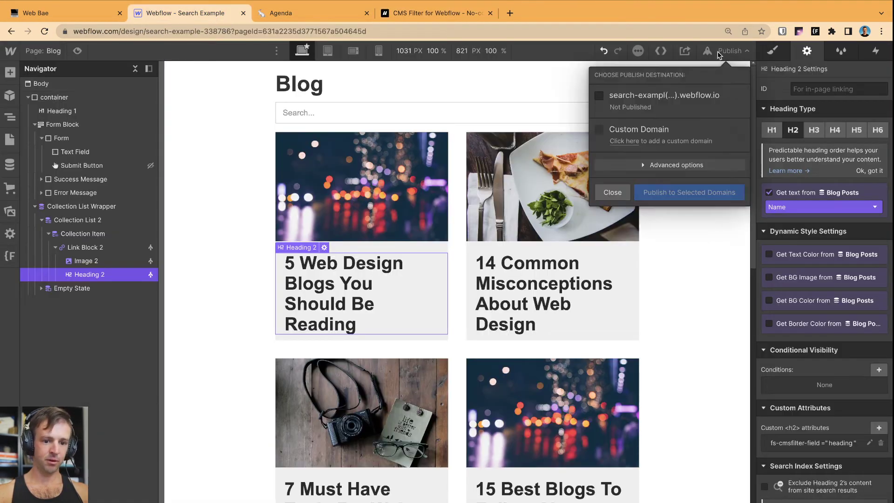
pyautogui.click(617, 96)
pyautogui.click(681, 192)
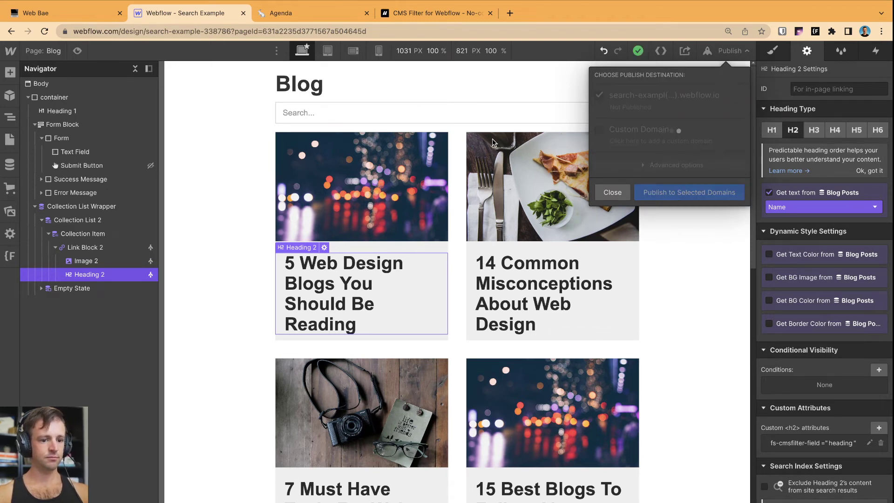
# Open the live site and search the blog for 'design', '100' and then '10'
pyautogui.click(711, 96)
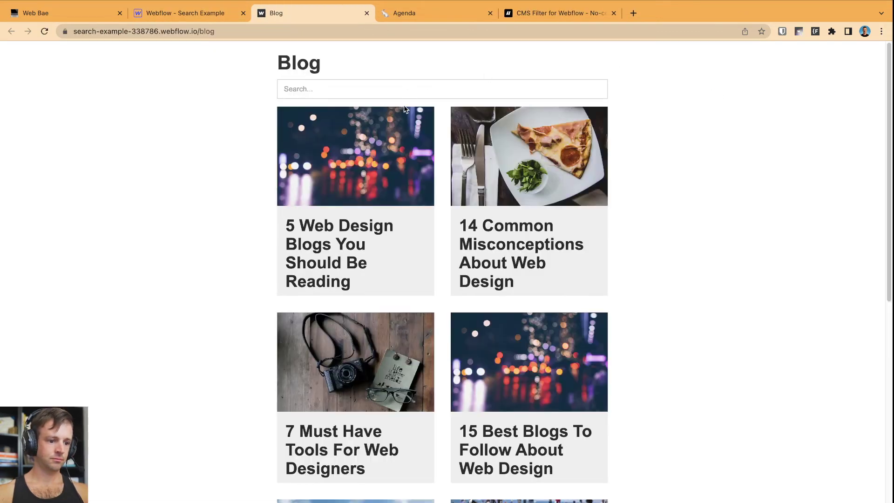
pyautogui.click(403, 93)
pyautogui.write('design')
pyautogui.press('BackSpace')
pyautogui.press('BackSpace')
pyautogui.press('BackSpace')
pyautogui.press('BackSpace')
pyautogui.press('BackSpace')
pyautogui.press('BackSpace')
pyautogui.write('100')
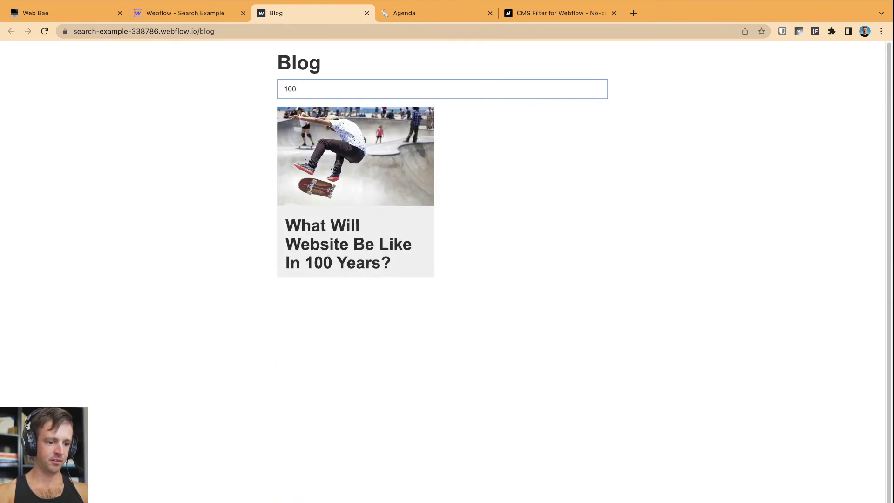
pyautogui.press('BackSpace')
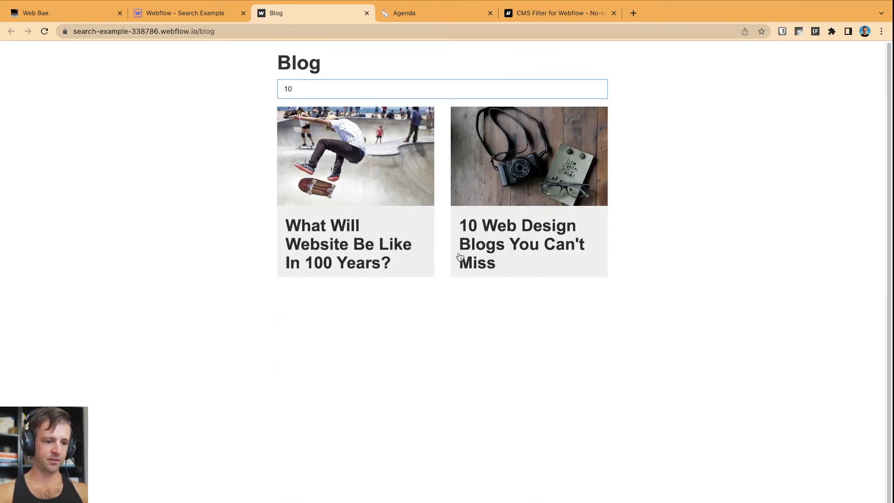
# Open the '10 Web Design Blogs You Can't Miss' post and select its title and 'Sed quis' heading
pyautogui.click(524, 204)
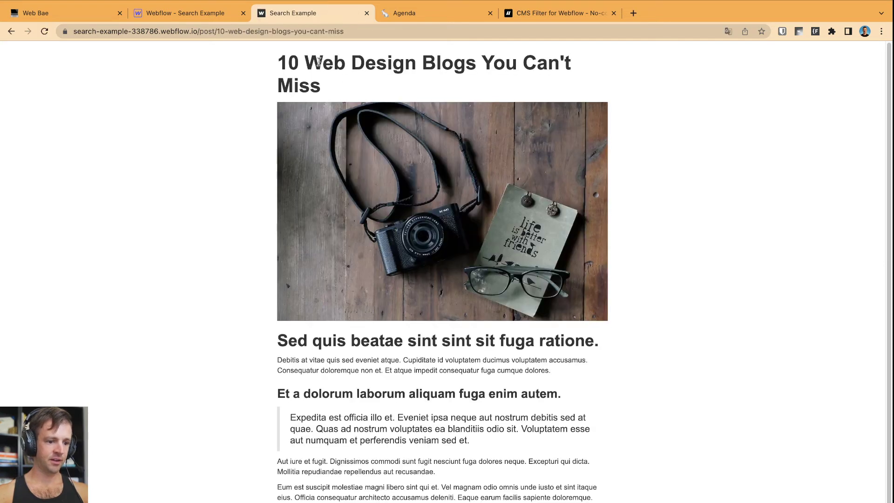
pyautogui.moveTo(313, 60); pyautogui.dragTo(597, 413)
pyautogui.click(637, 374)
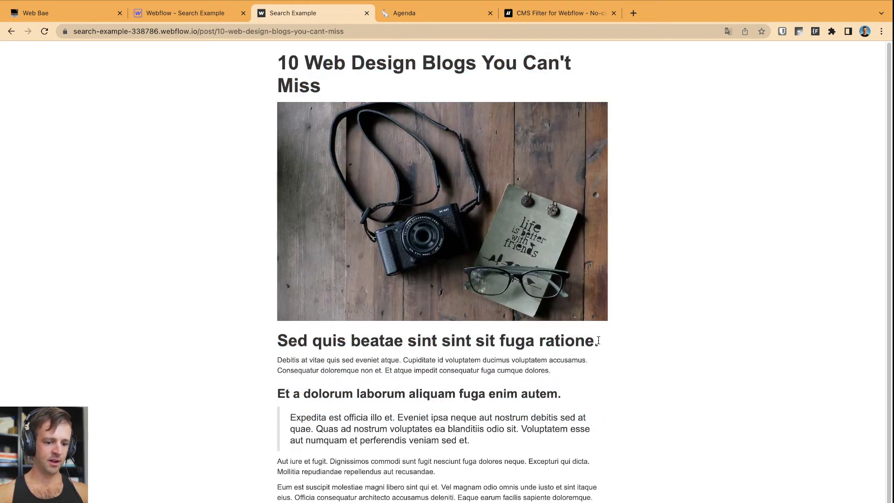
pyautogui.moveTo(601, 346); pyautogui.dragTo(280, 343)
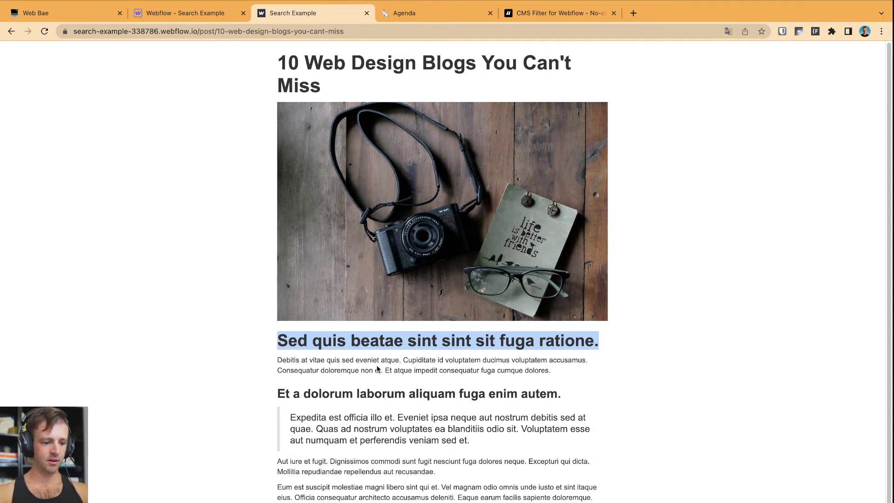
# Back on the blog list, search for 'sed', clear it, and return to the Designer
pyautogui.click(11, 32)
pyautogui.write('sed')
pyautogui.press('BackSpace')
pyautogui.press('BackSpace')
pyautogui.press('BackSpace')
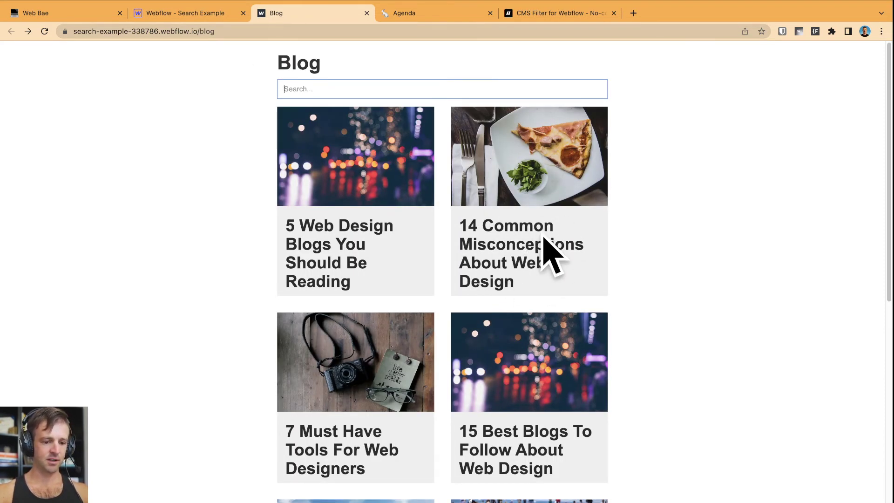
pyautogui.click(177, 17)
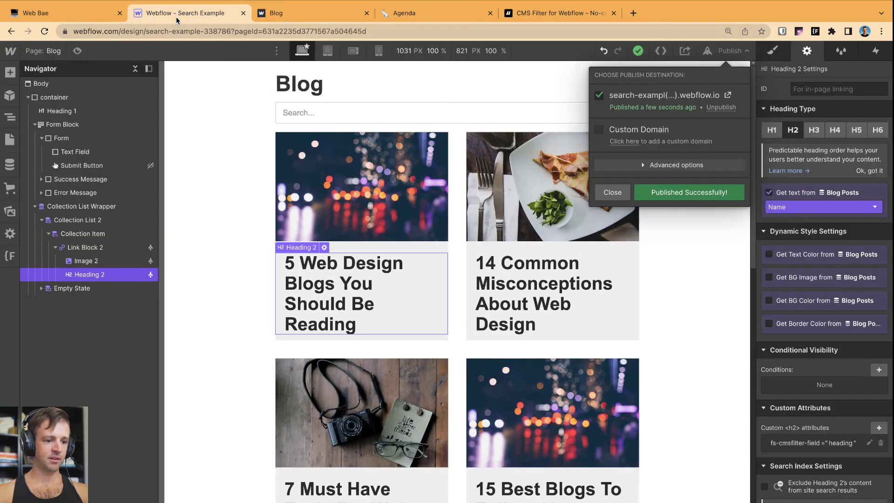
pyautogui.click(612, 192)
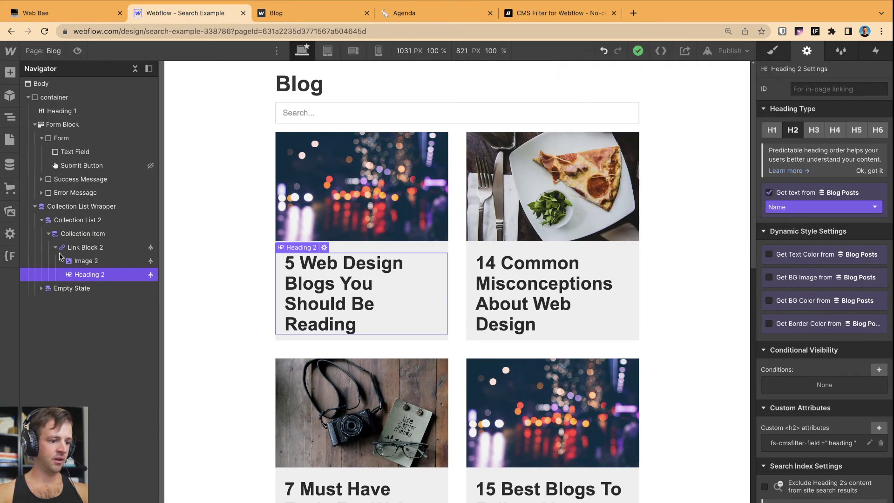
# Drag a Rich Text Block into the blog card and bind it to the Blog Posts Post Body field
pyautogui.click(10, 73)
pyautogui.scroll(-2, 78, 369)
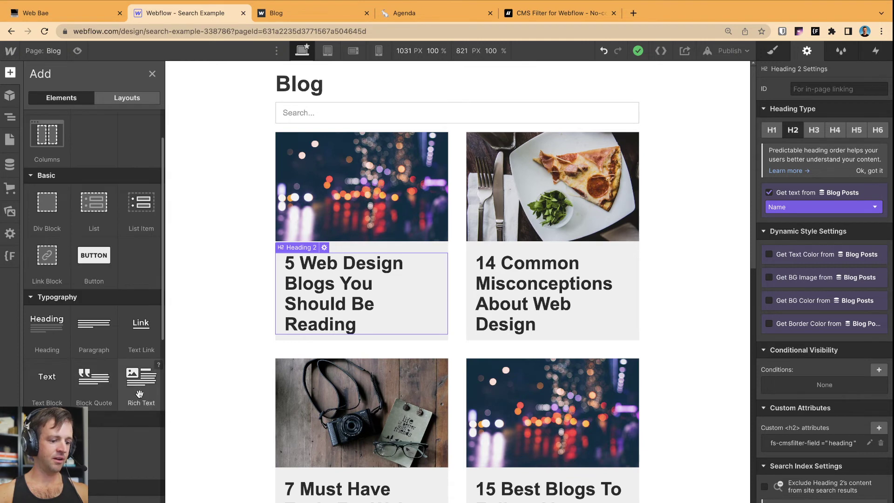
pyautogui.moveTo(140, 383); pyautogui.dragTo(63, 264)
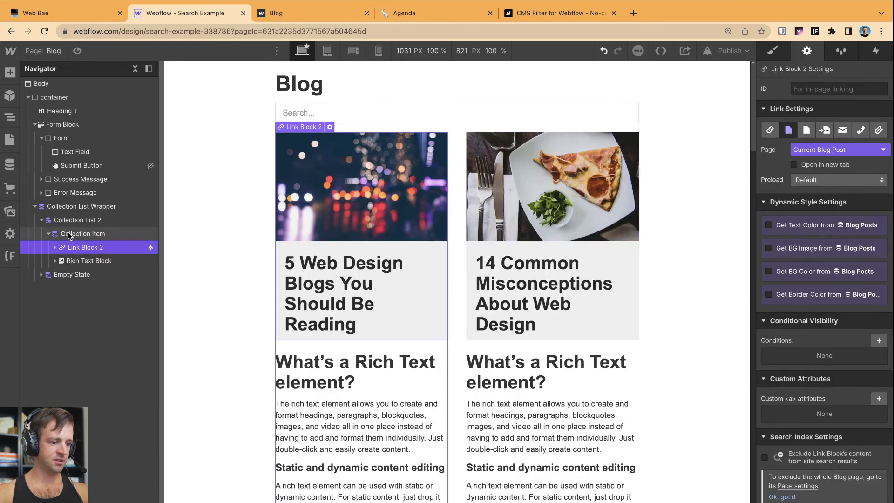
pyautogui.click(77, 260)
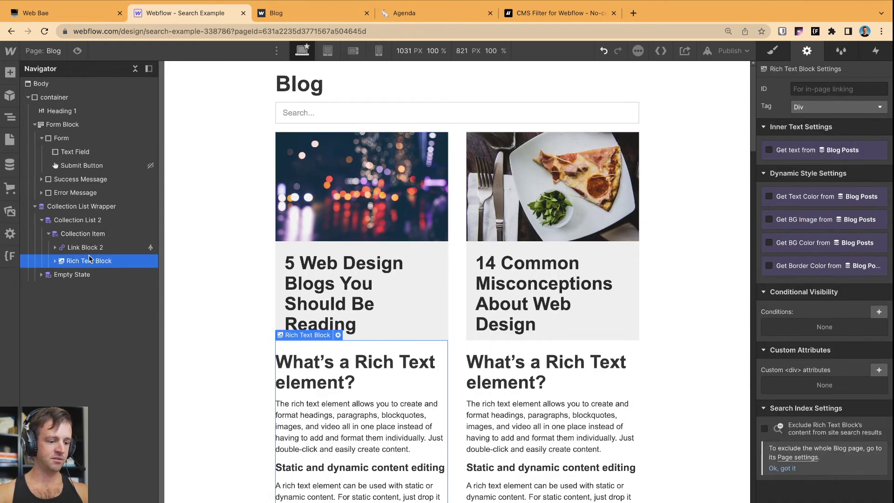
pyautogui.click(338, 334)
pyautogui.click(303, 305)
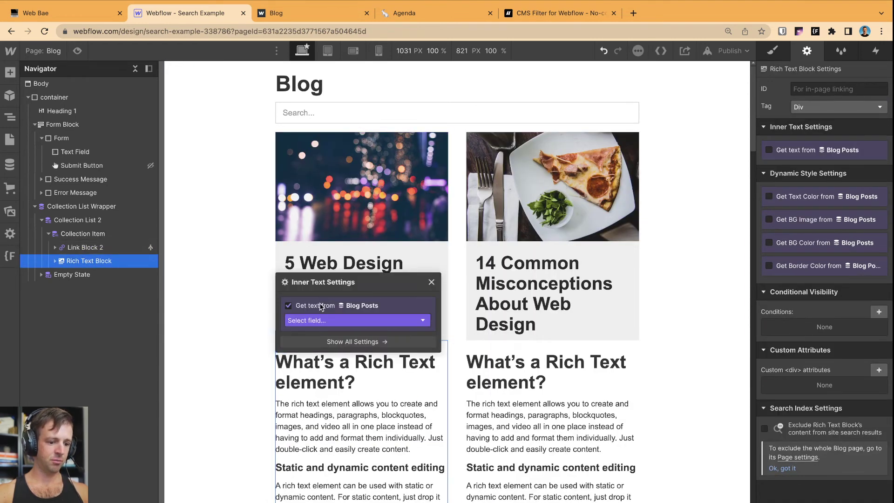
pyautogui.click(325, 321)
pyautogui.click(325, 343)
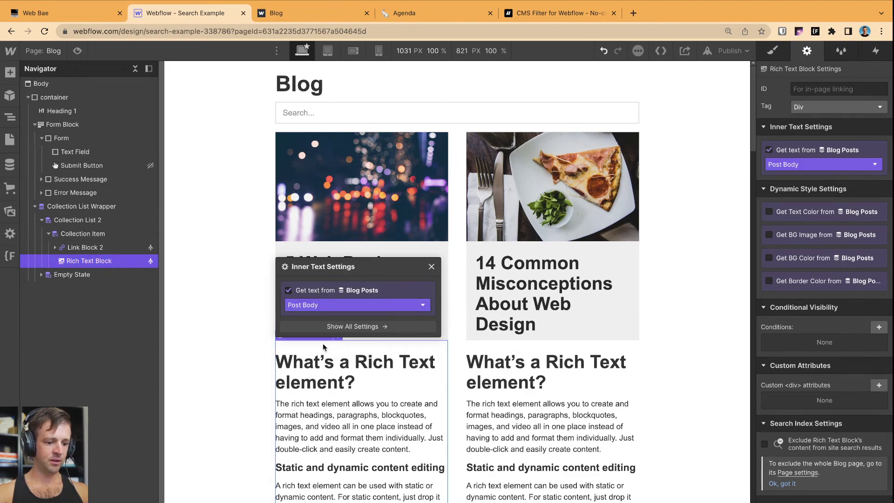
pyautogui.click(431, 282)
pyautogui.scroll(-10, 535, 367)
pyautogui.scroll(7, 498, 350)
pyautogui.scroll(4, 478, 343)
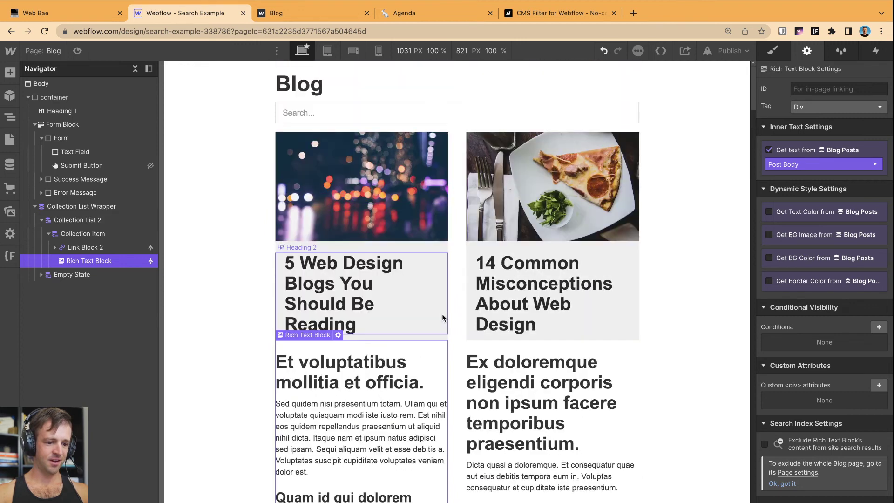
# Set the Rich Text Block to Display: None and add attribute fs-cmsfilter-field with value body-text
pyautogui.press('s')
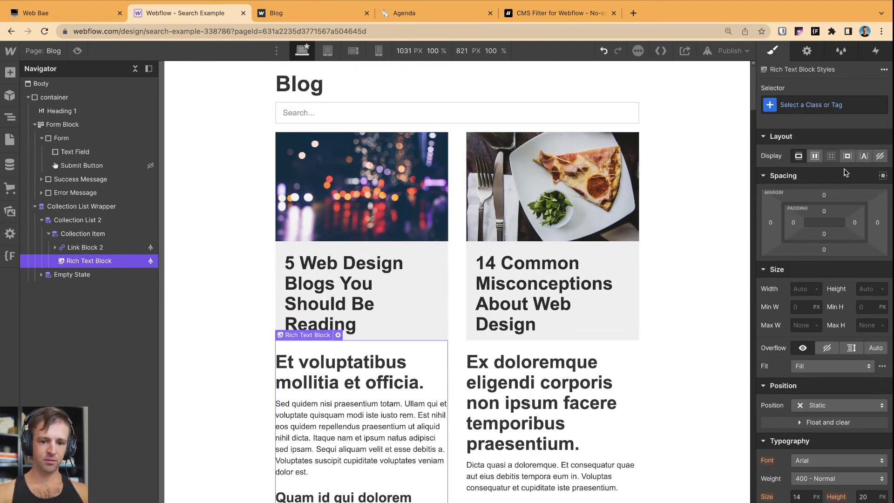
pyautogui.click(880, 156)
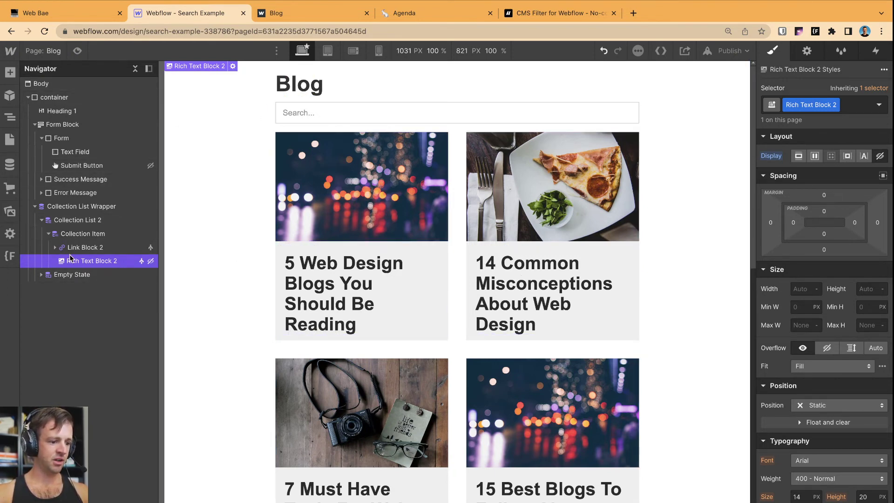
pyautogui.click(807, 51)
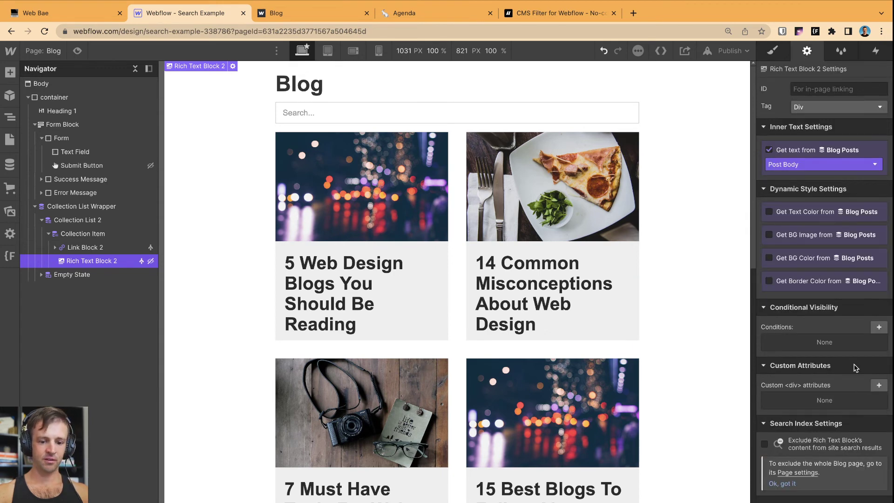
pyautogui.click(879, 386)
pyautogui.hotkey('ctrl', 'v')
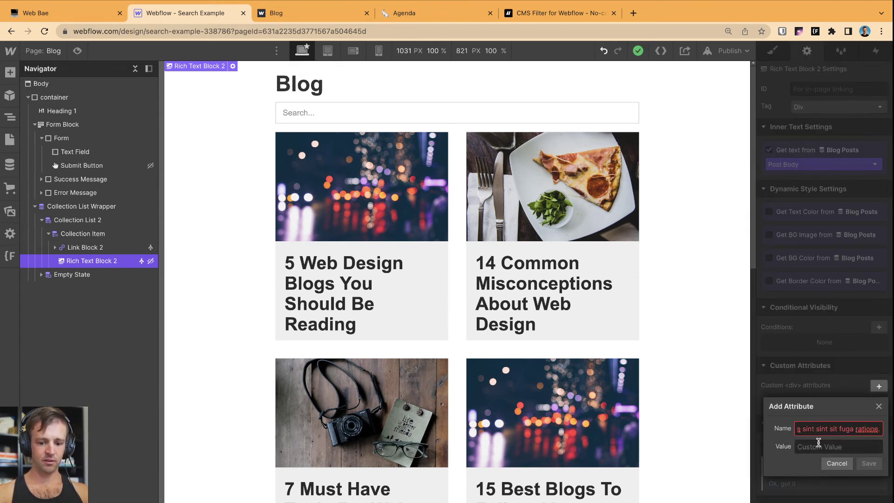
pyautogui.click(559, 12)
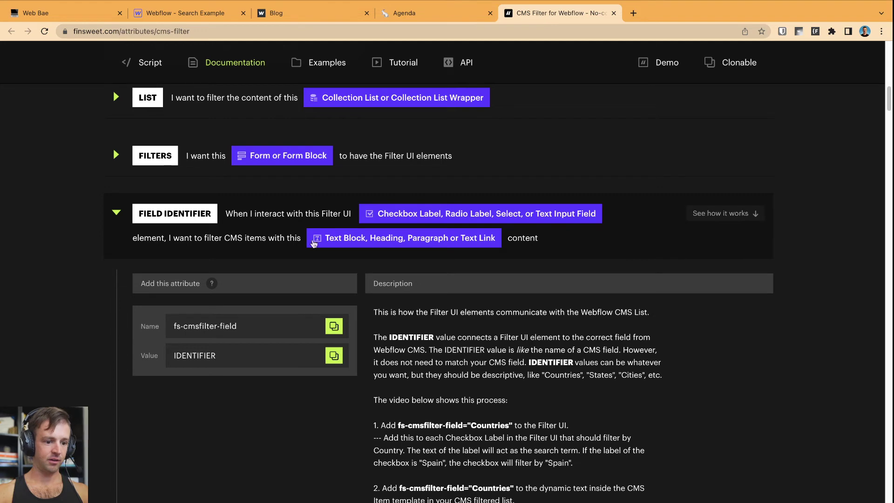
pyautogui.click(334, 328)
pyautogui.click(264, 14)
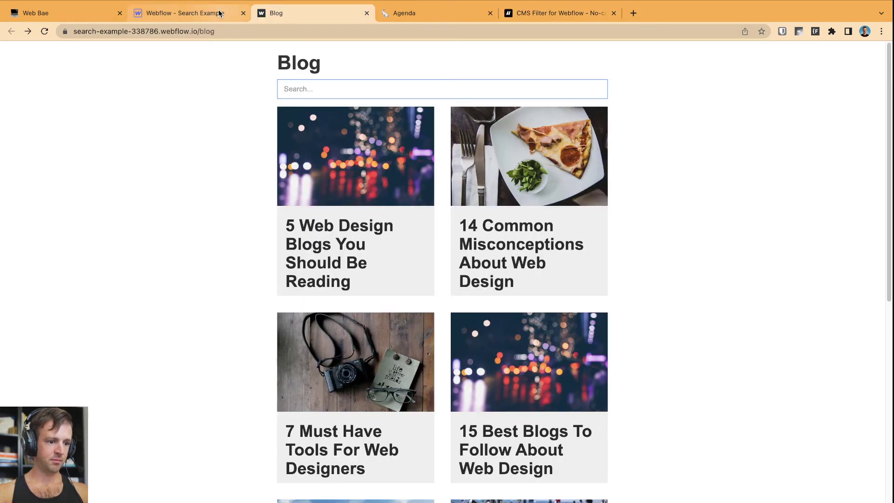
pyautogui.click(186, 13)
pyautogui.press('super+v')
pyautogui.click(830, 447)
pyautogui.write('bod')
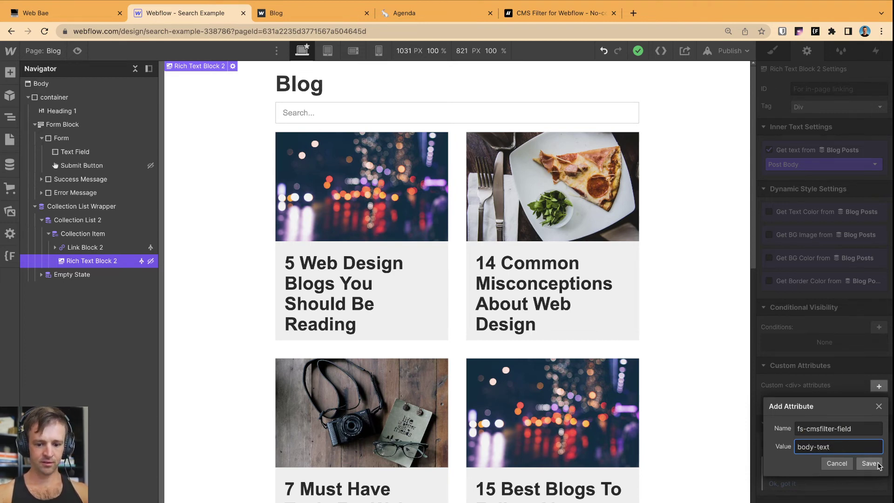
# Save the body-text attribute, then change the search field's filter value to 'heading, body-text'
pyautogui.click(869, 463)
pyautogui.click(345, 119)
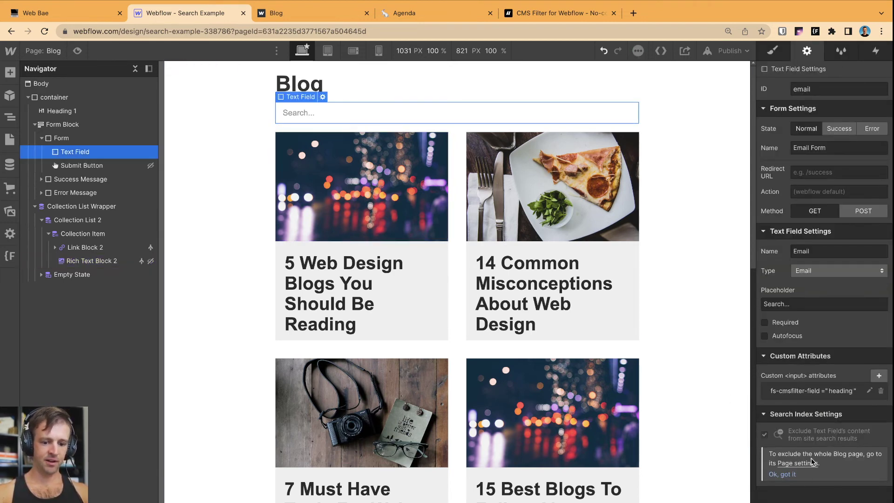
pyautogui.click(869, 390)
pyautogui.click(846, 453)
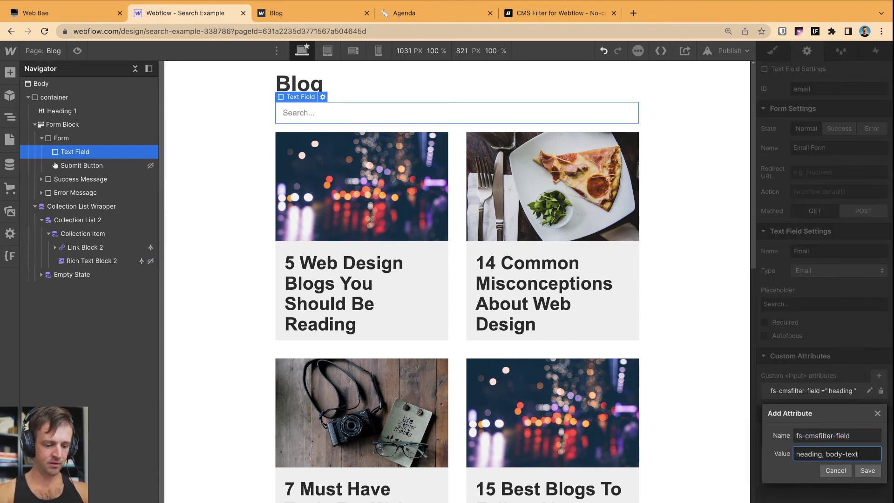
pyautogui.click(867, 470)
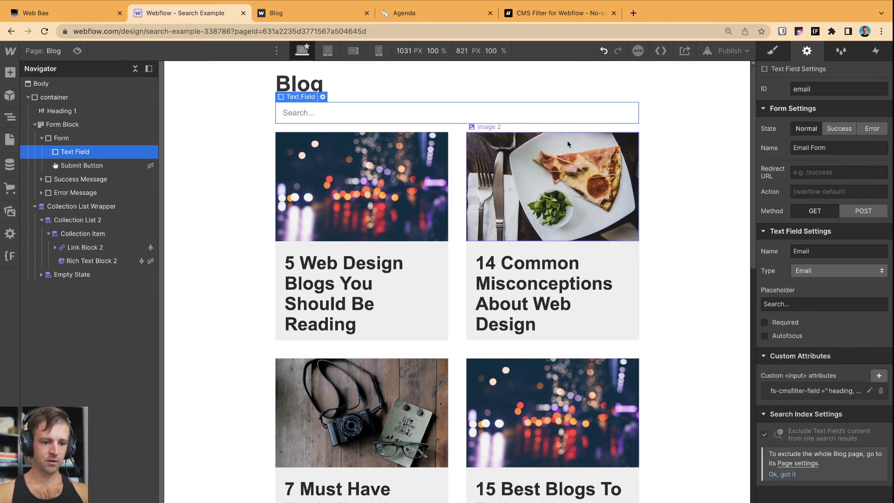
# Republish the site to the selected domain and switch to the live blog
pyautogui.click(729, 50)
pyautogui.click(680, 193)
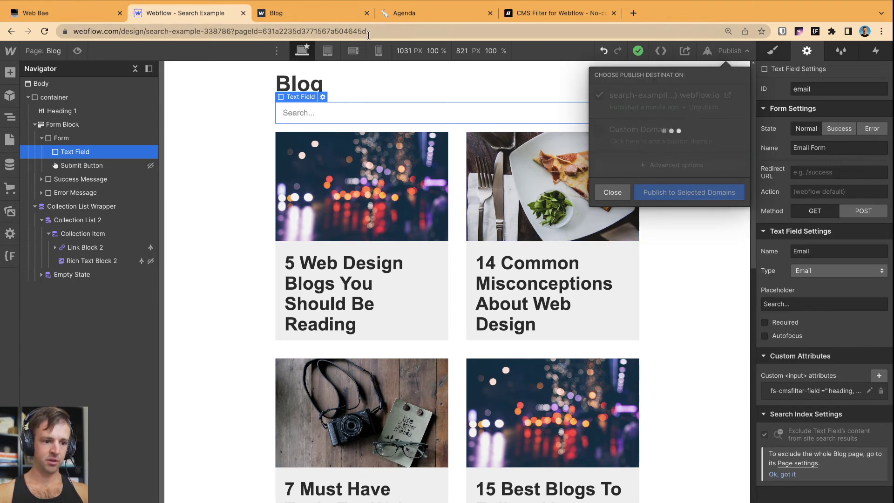
pyautogui.click(325, 18)
# Copy 'Ex doloremque eligendi' from the 14 Common Misconceptions post and reopen the live blog
pyautogui.click(510, 240)
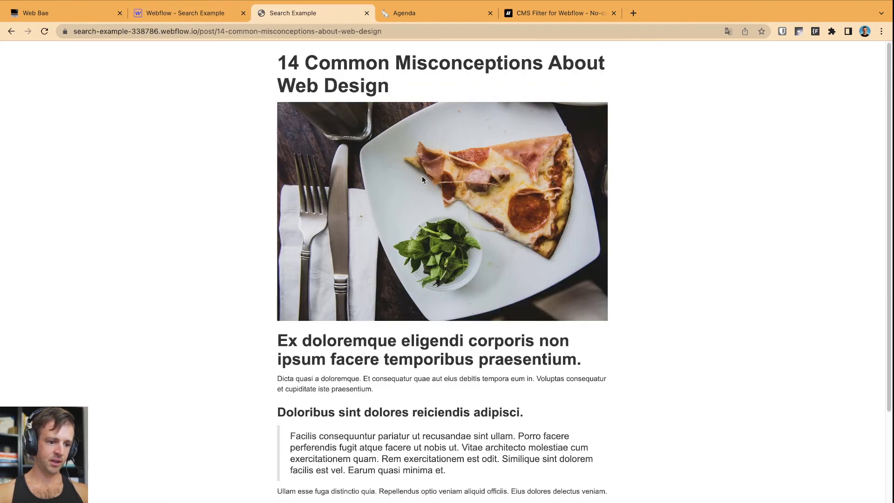
pyautogui.moveTo(284, 341); pyautogui.dragTo(470, 344)
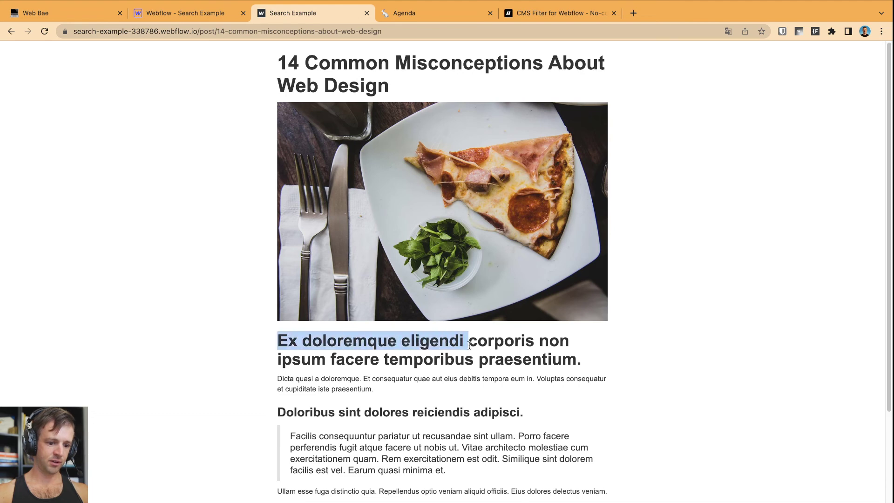
pyautogui.click(214, 18)
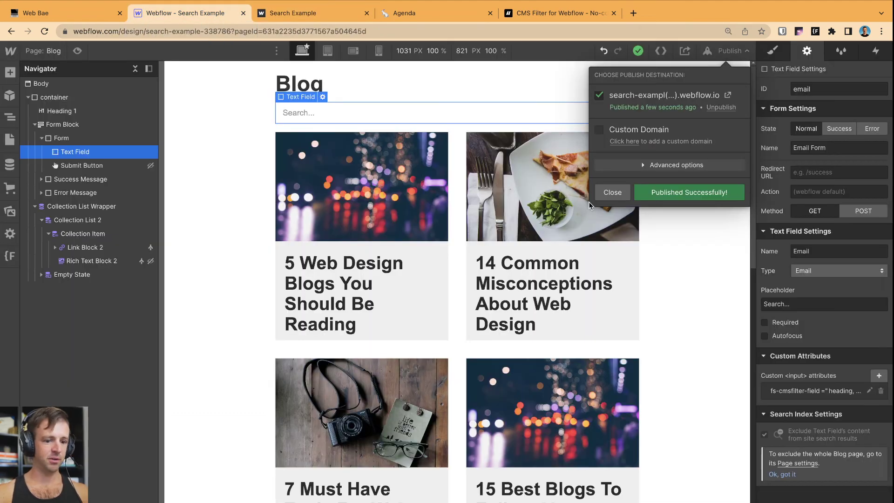
pyautogui.click(727, 95)
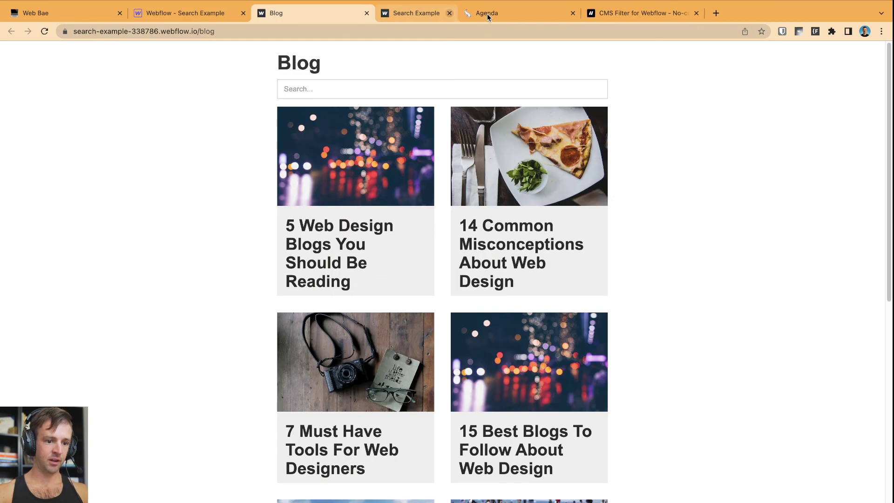
pyautogui.click(490, 13)
# Search the live blog for 'Ex doloremque eligendi', open the matching post, then return to the Designer
pyautogui.click(320, 89)
pyautogui.hotkey('ctrl', 'v')
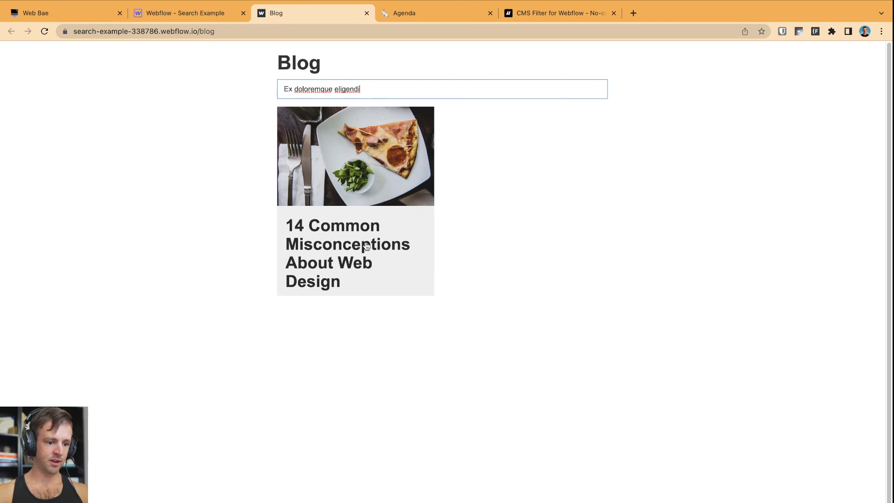
pyautogui.click(355, 212)
pyautogui.moveTo(287, 348); pyautogui.dragTo(480, 344)
pyautogui.click(480, 344)
pyautogui.click(12, 32)
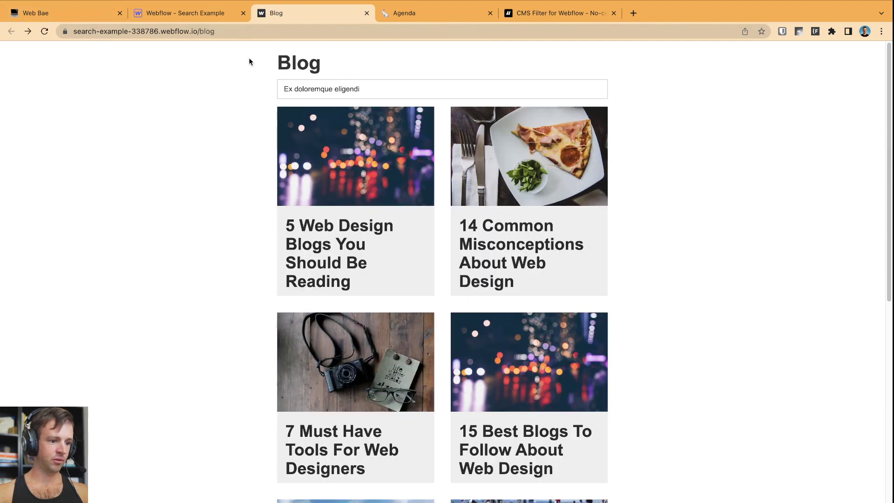
pyautogui.click(220, 15)
pyautogui.click(599, 207)
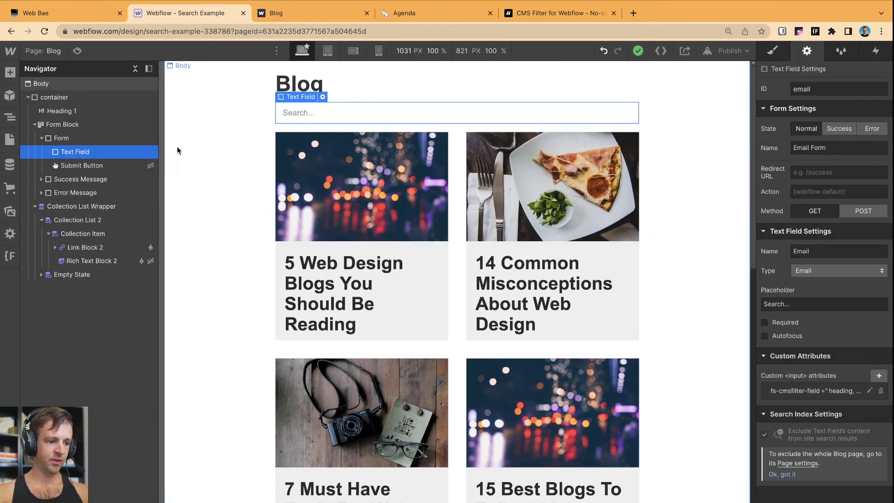
# Change the search field's fs-cmsfilter-field value to * and save it
pyautogui.click(869, 390)
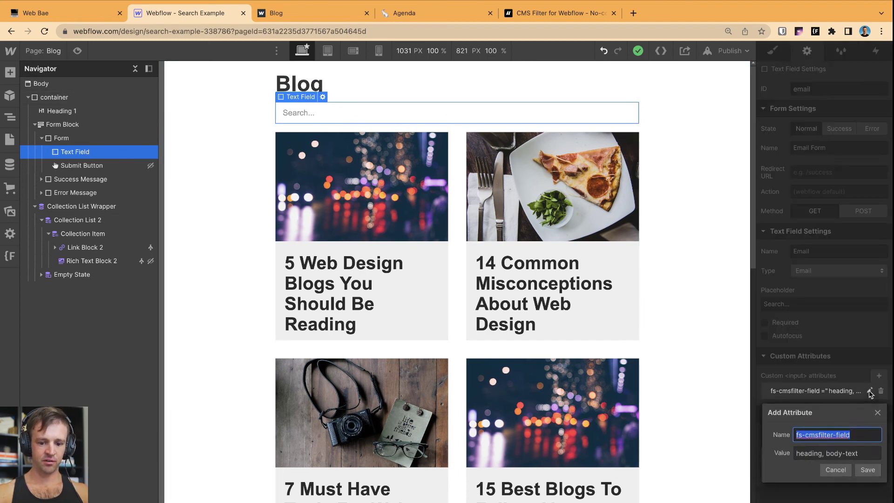
pyautogui.click(871, 456)
pyautogui.press('super+a')
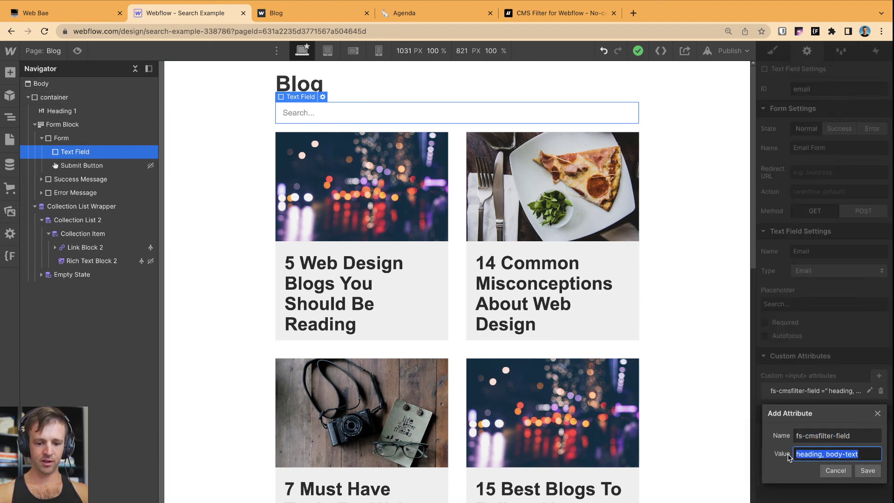
pyautogui.write('*')
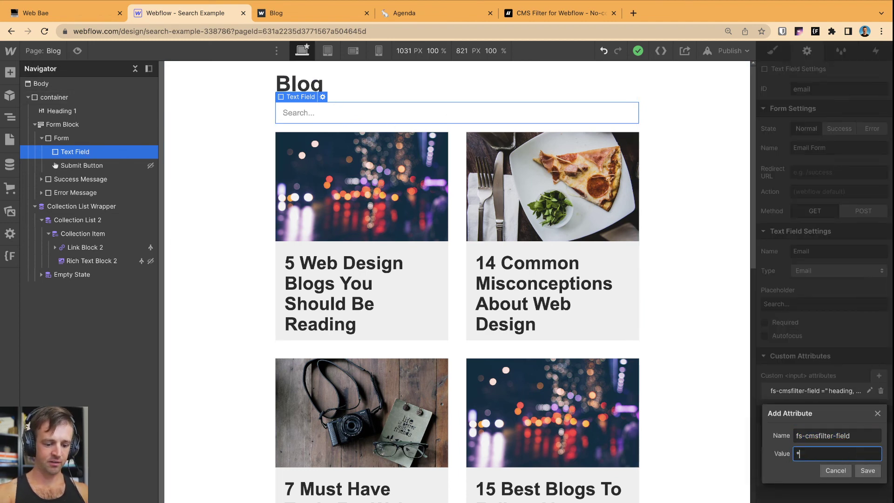
pyautogui.click(868, 470)
# Republish the site and open the live blog in a new tab
pyautogui.click(708, 54)
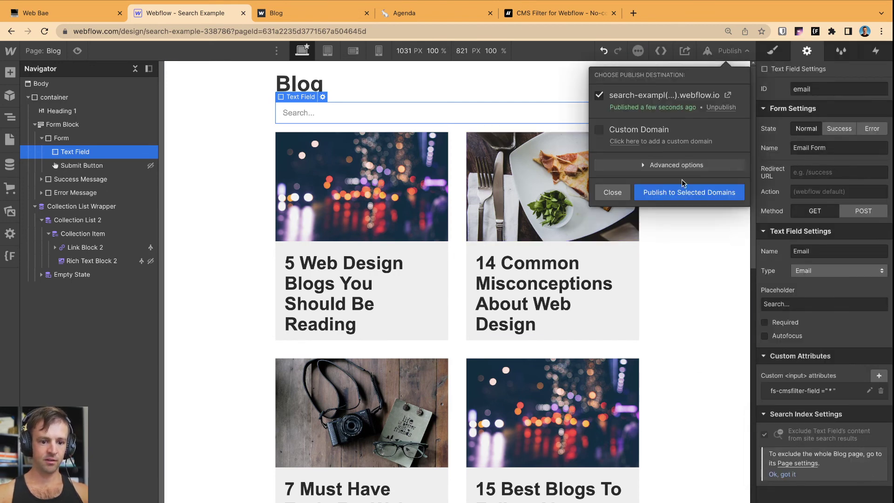
pyautogui.click(685, 193)
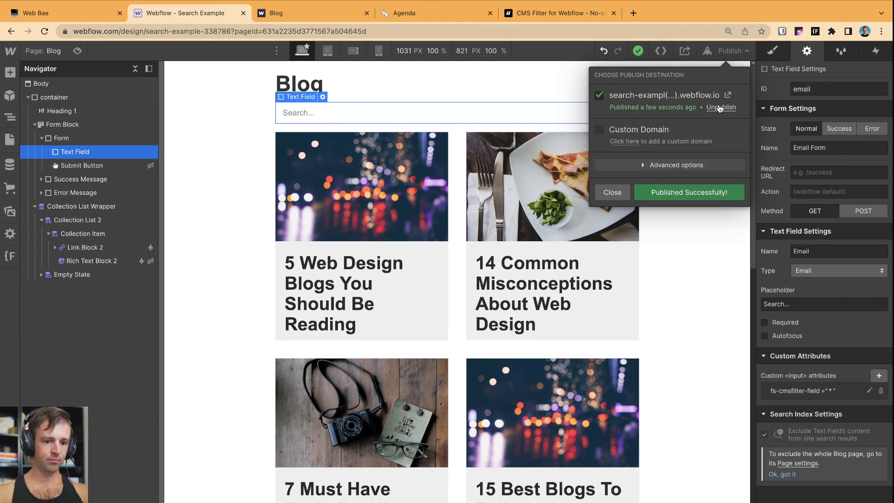
pyautogui.click(727, 96)
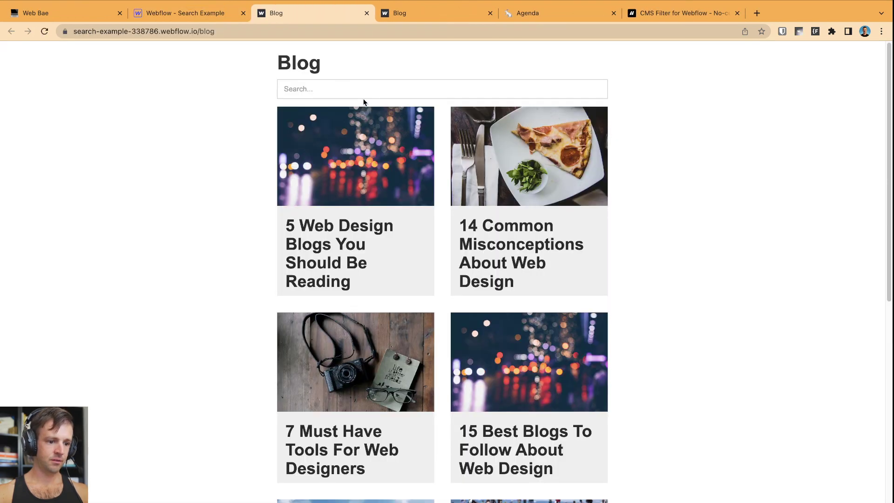
# Search the live blog for '10', then for the pasted body phrase, clearing each, then open the CMS Filter docs
pyautogui.click(364, 95)
pyautogui.write('10')
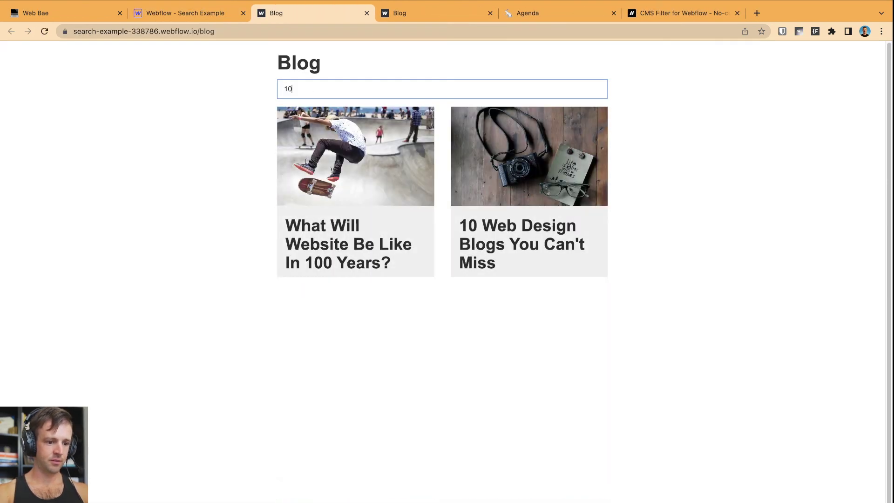
pyautogui.press('BackSpace')
pyautogui.press('BackSpace')
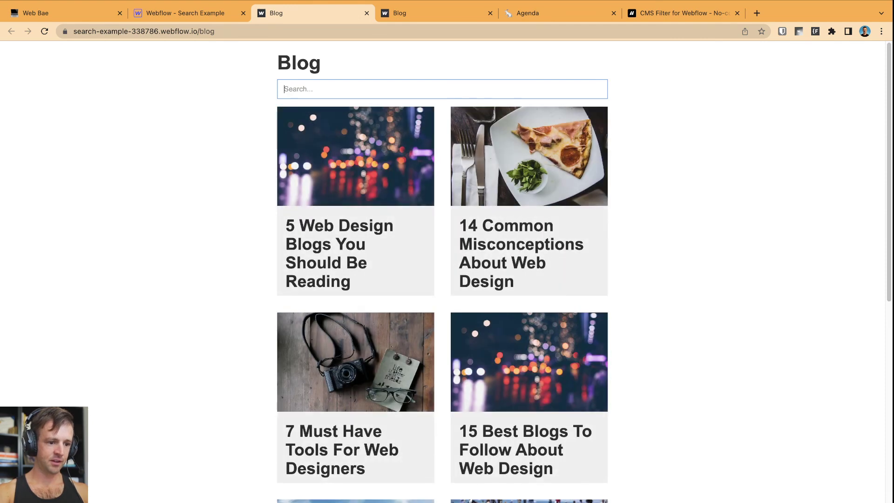
pyautogui.press('super+v')
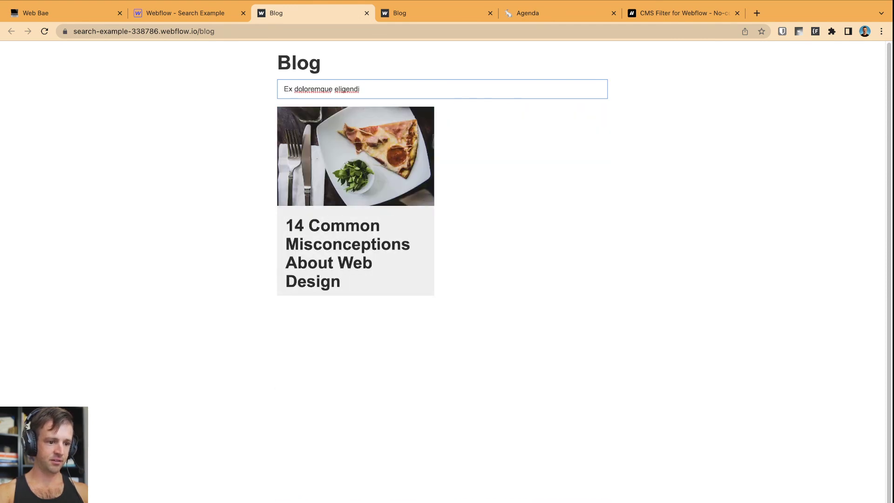
pyautogui.press('BackSpace')
pyautogui.press('BackSpace')
pyautogui.press('BackSpace')
pyautogui.press('BackSpace')
pyautogui.press('BackSpace')
pyautogui.press('BackSpace')
pyautogui.press('BackSpace')
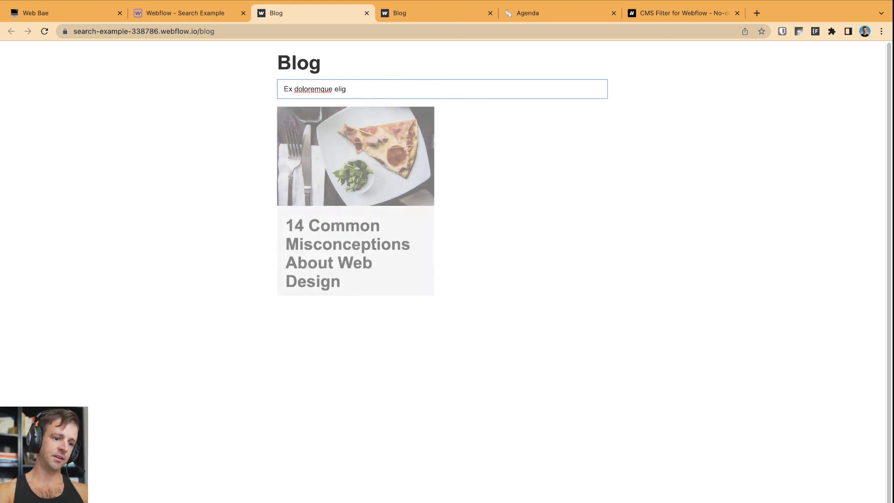
pyautogui.press('BackSpace')
pyautogui.press('BackSpace')
pyautogui.press('BackSpace')
pyautogui.press('BackSpace')
pyautogui.press('BackSpace')
pyautogui.press('BackSpace')
pyautogui.press('BackSpace')
pyautogui.press('BackSpace')
pyautogui.press('BackSpace')
pyautogui.press('BackSpace')
pyautogui.press('BackSpace')
pyautogui.press('BackSpace')
pyautogui.press('BackSpace')
pyautogui.press('BackSpace')
pyautogui.press('BackSpace')
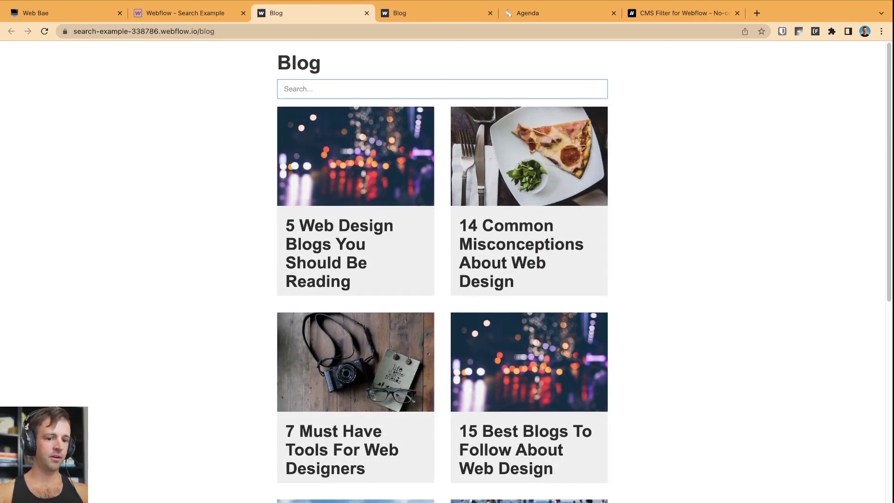
pyautogui.click(661, 14)
# Collapse Field Identifier, scroll to 'More attributes to use', and expand then collapse RESET
pyautogui.scroll(-1, 473, 233)
pyautogui.click(270, 220)
pyautogui.scroll(-1, 270, 220)
pyautogui.scroll(-3, 266, 222)
pyautogui.click(484, 409)
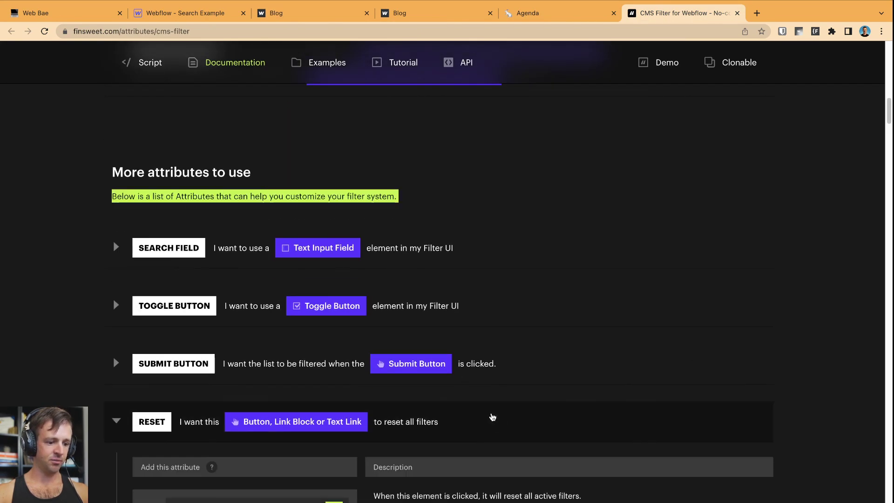
pyautogui.scroll(-2, 501, 314)
pyautogui.click(455, 339)
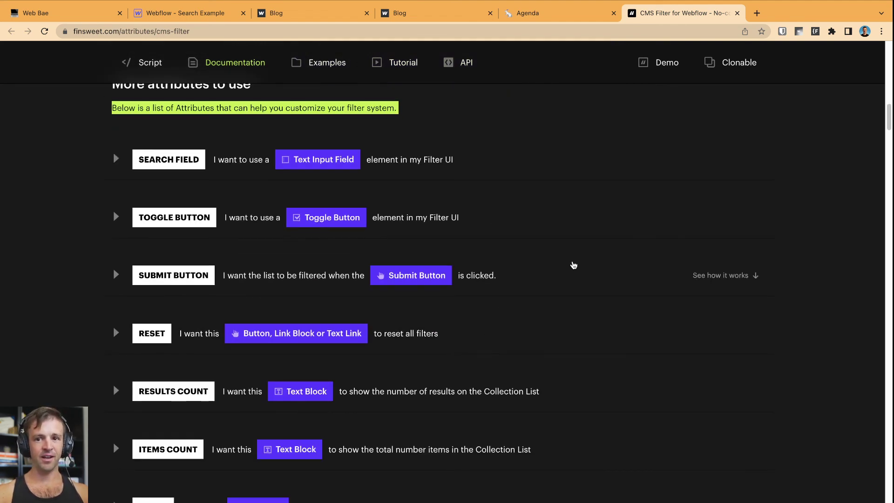
pyautogui.scroll(-2, 513, 284)
pyautogui.scroll(5, 517, 291)
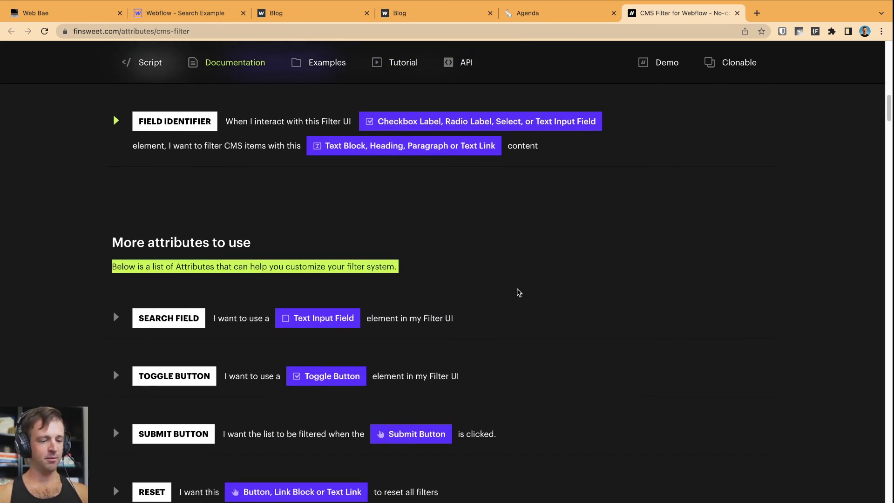